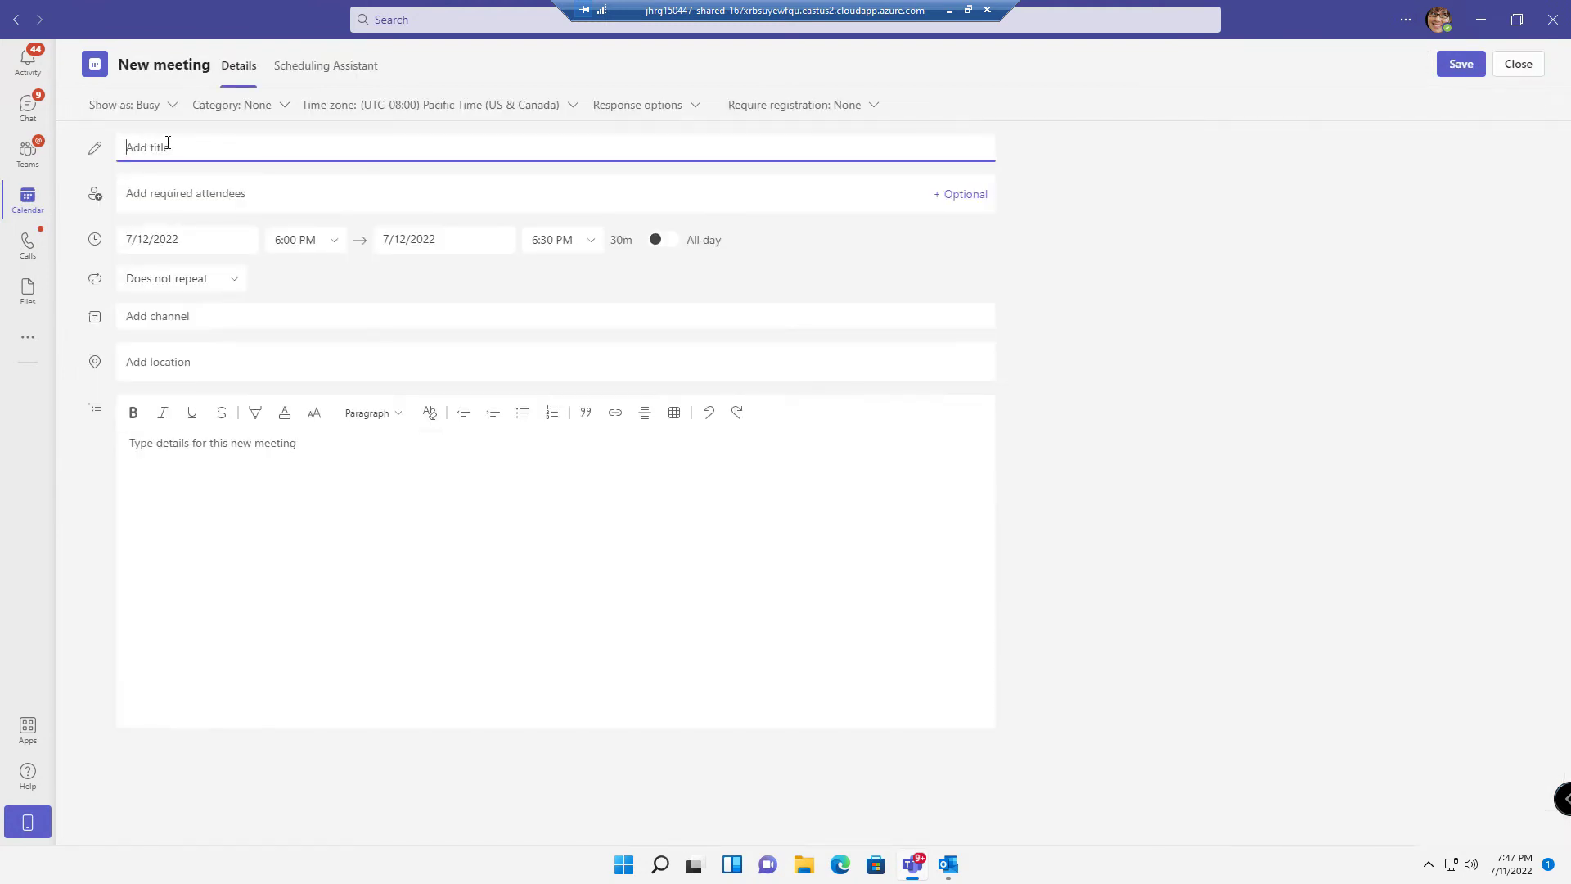
- Title the new meeting "Project Update Meeting" and add the director as a required attendee
text(Project Update Meeting)
click(171, 194)
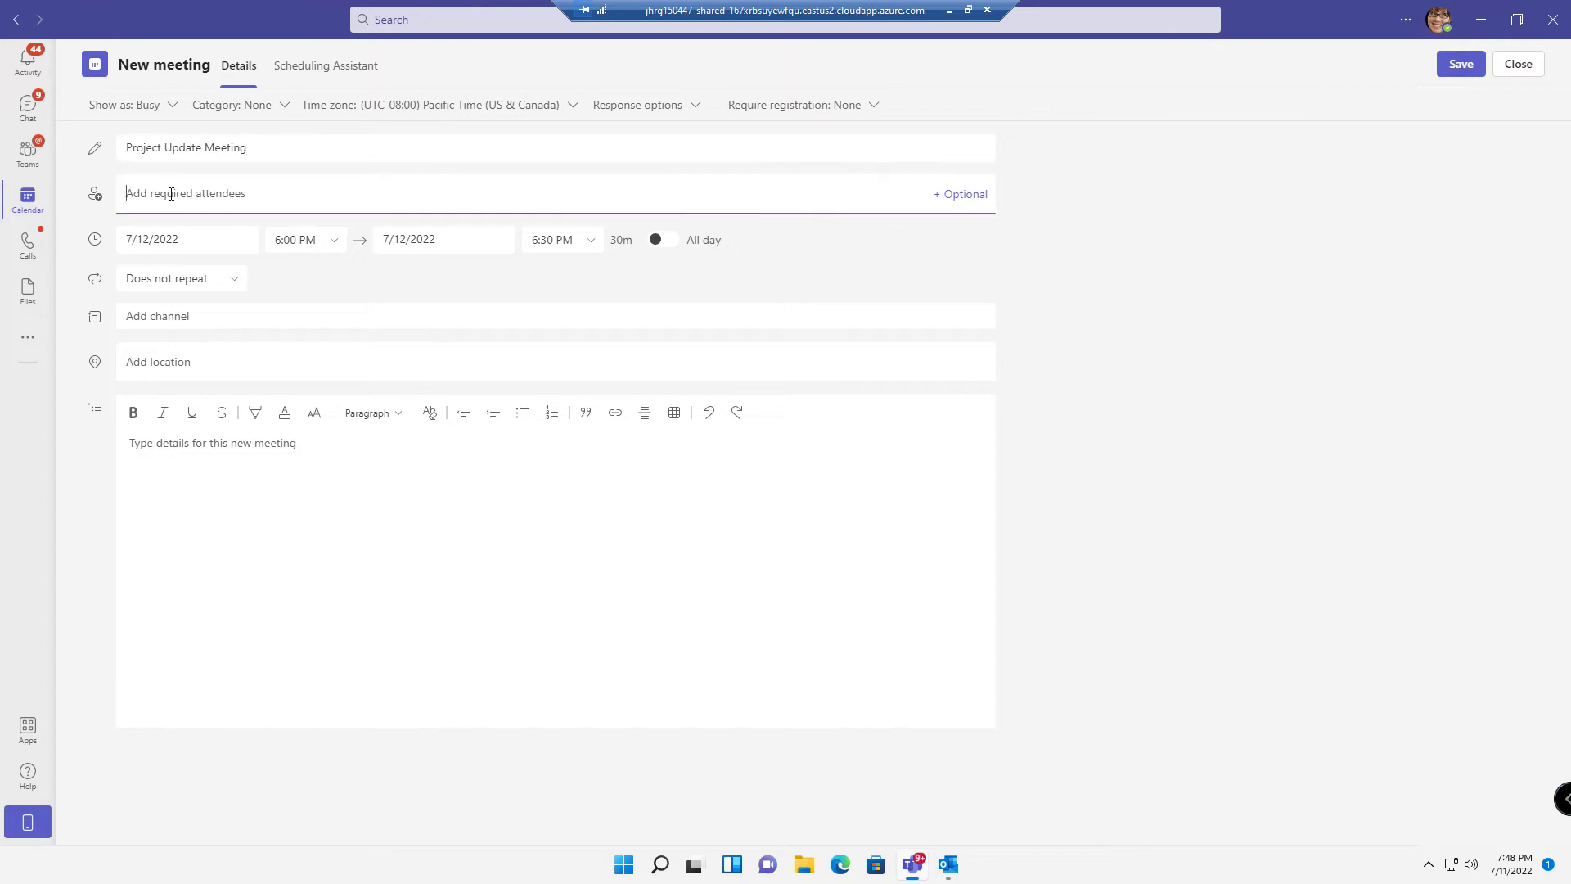
text(nesto)
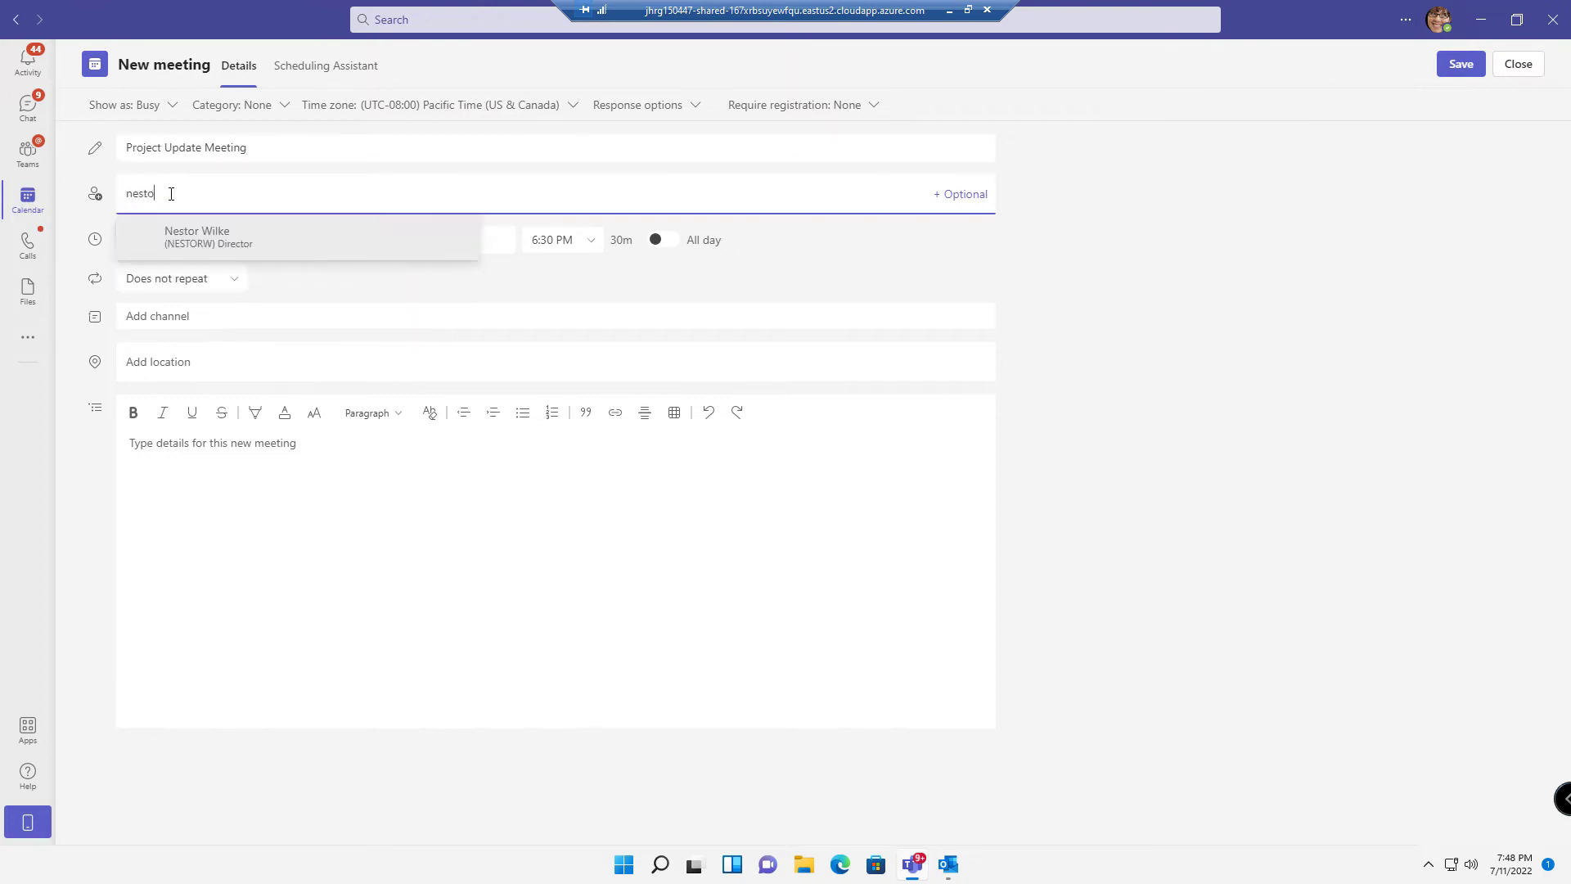
click(212, 238)
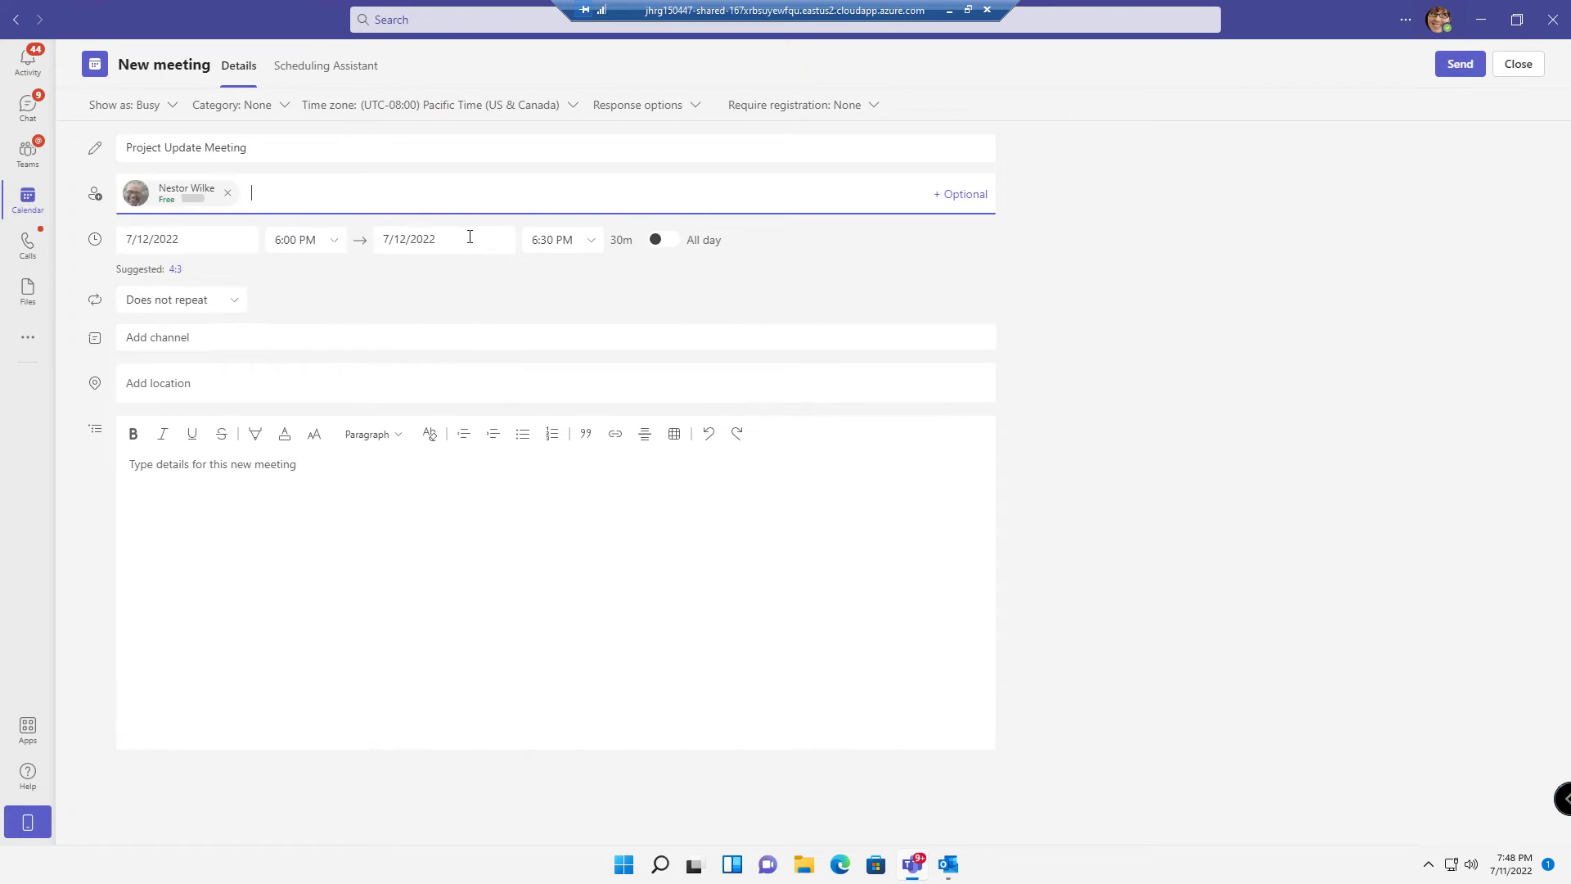
- Try adding the Sales and Marketing group as a required attendee and check the attendees' availability in the Scheduling Assistant
click(962, 197)
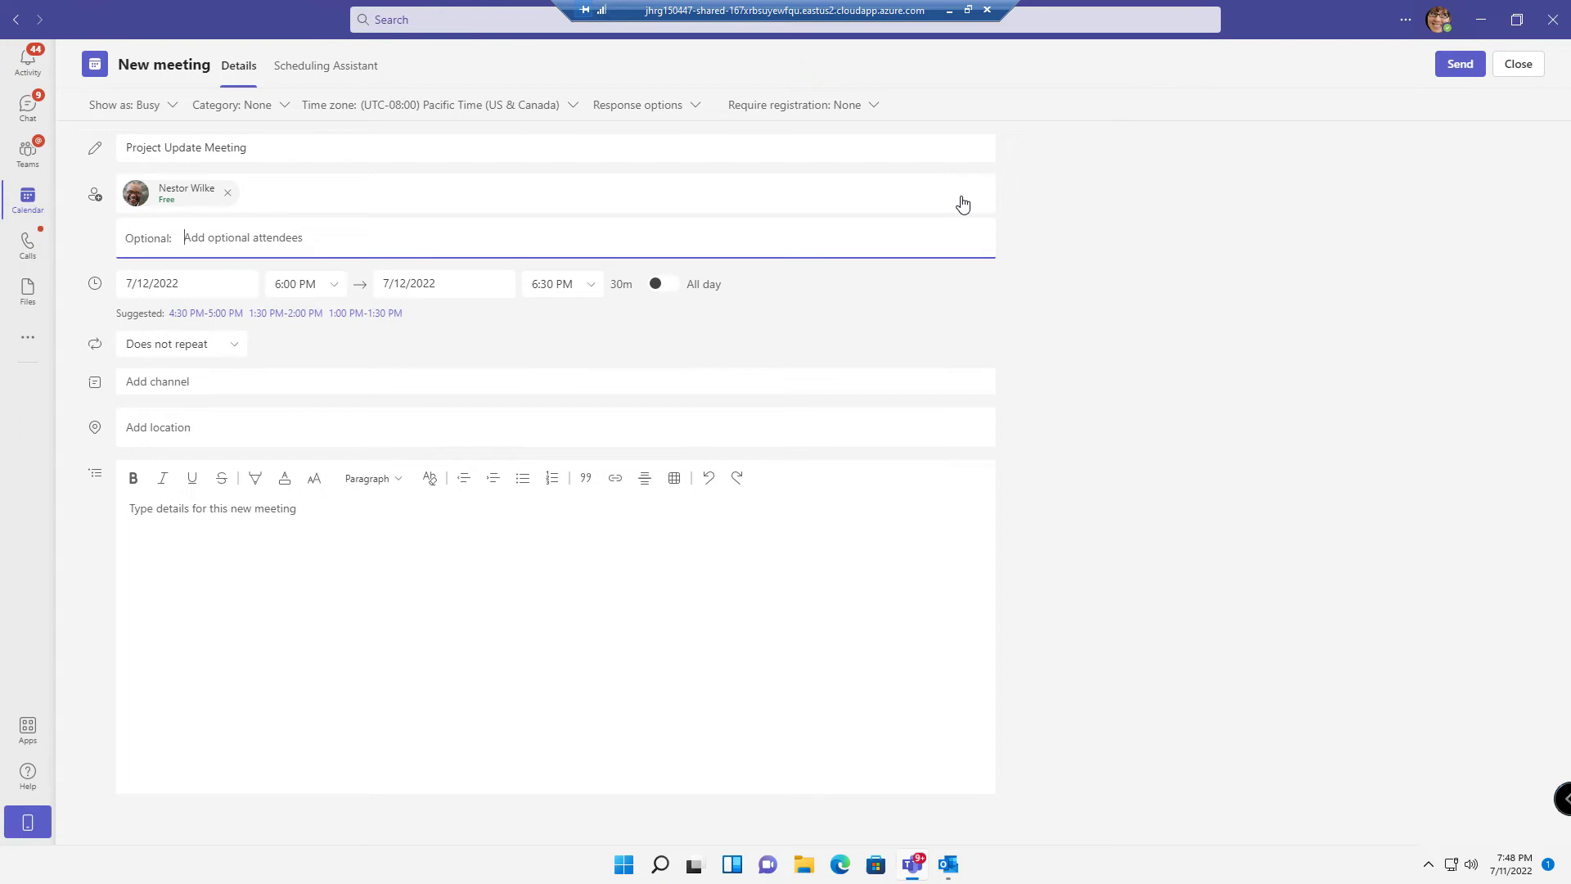
click(663, 199)
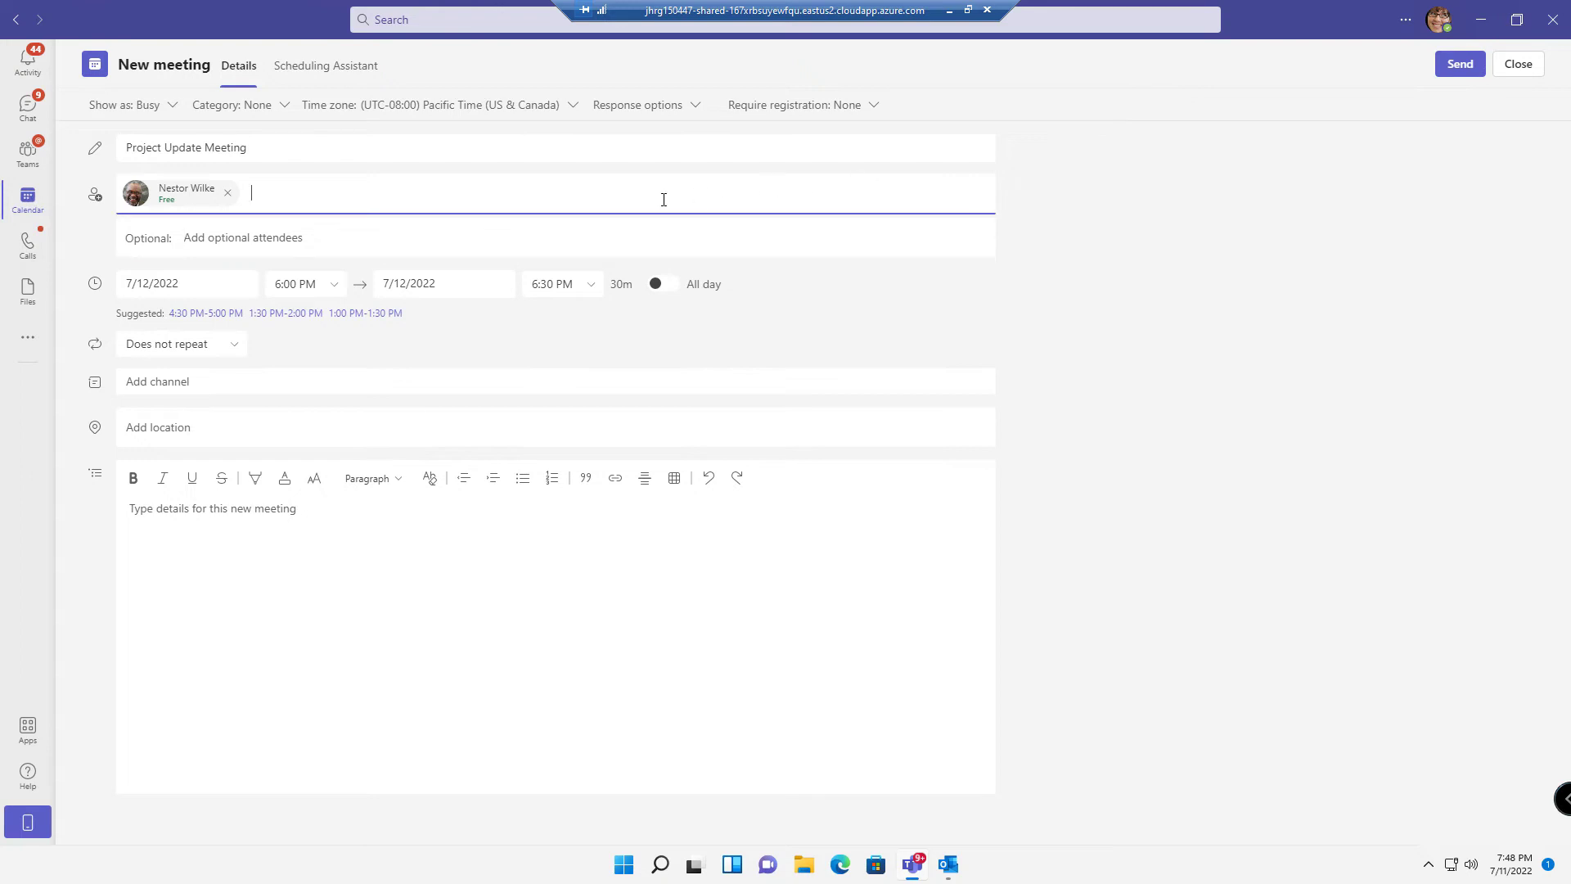
text(sales)
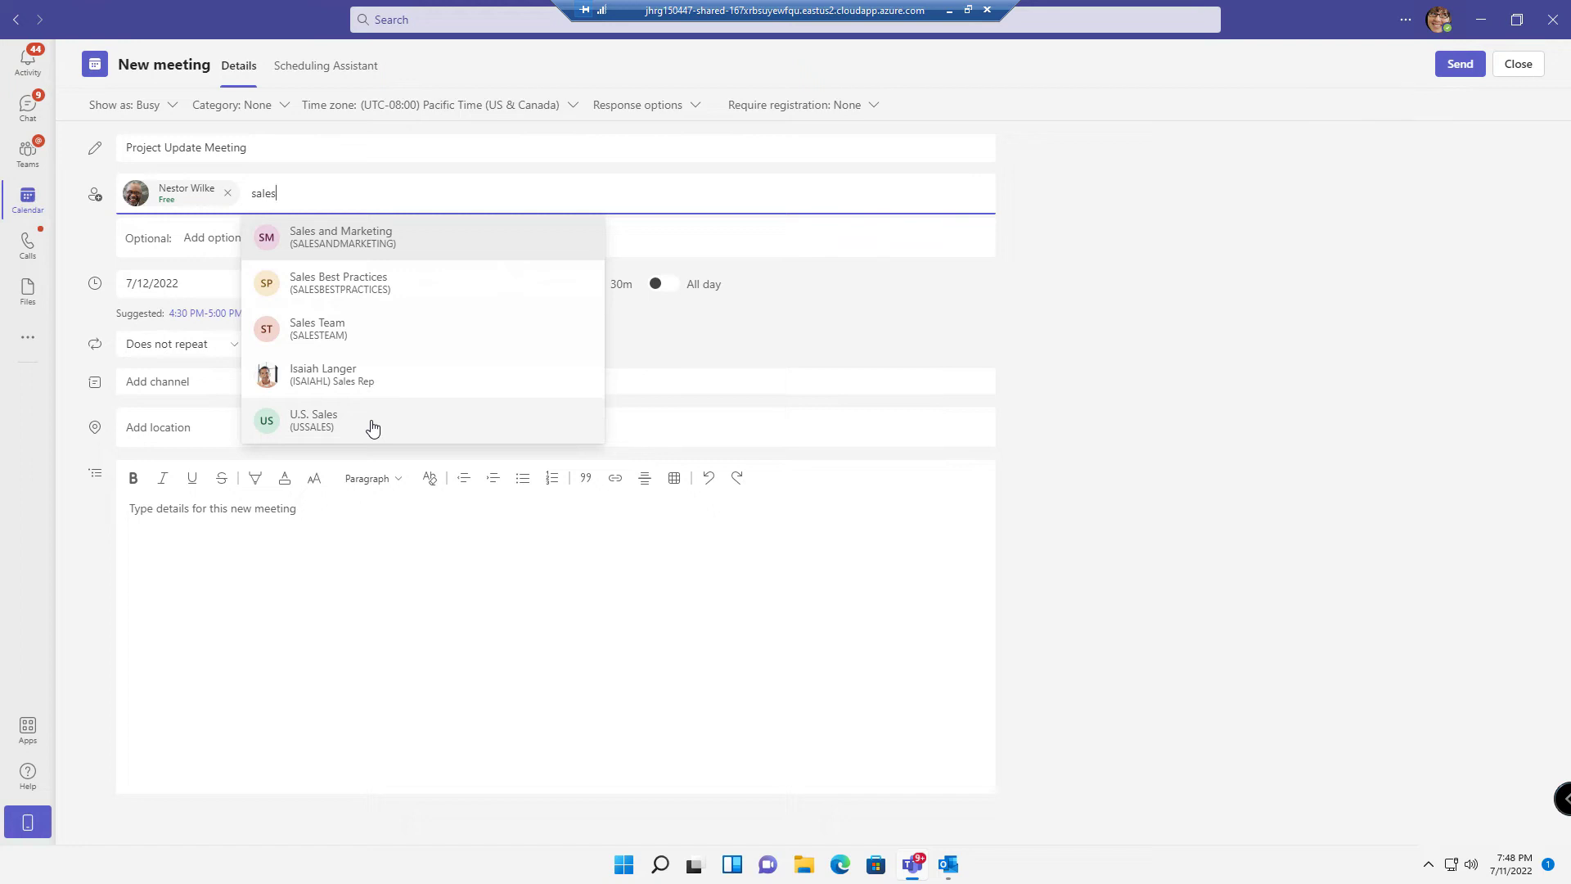
click(358, 239)
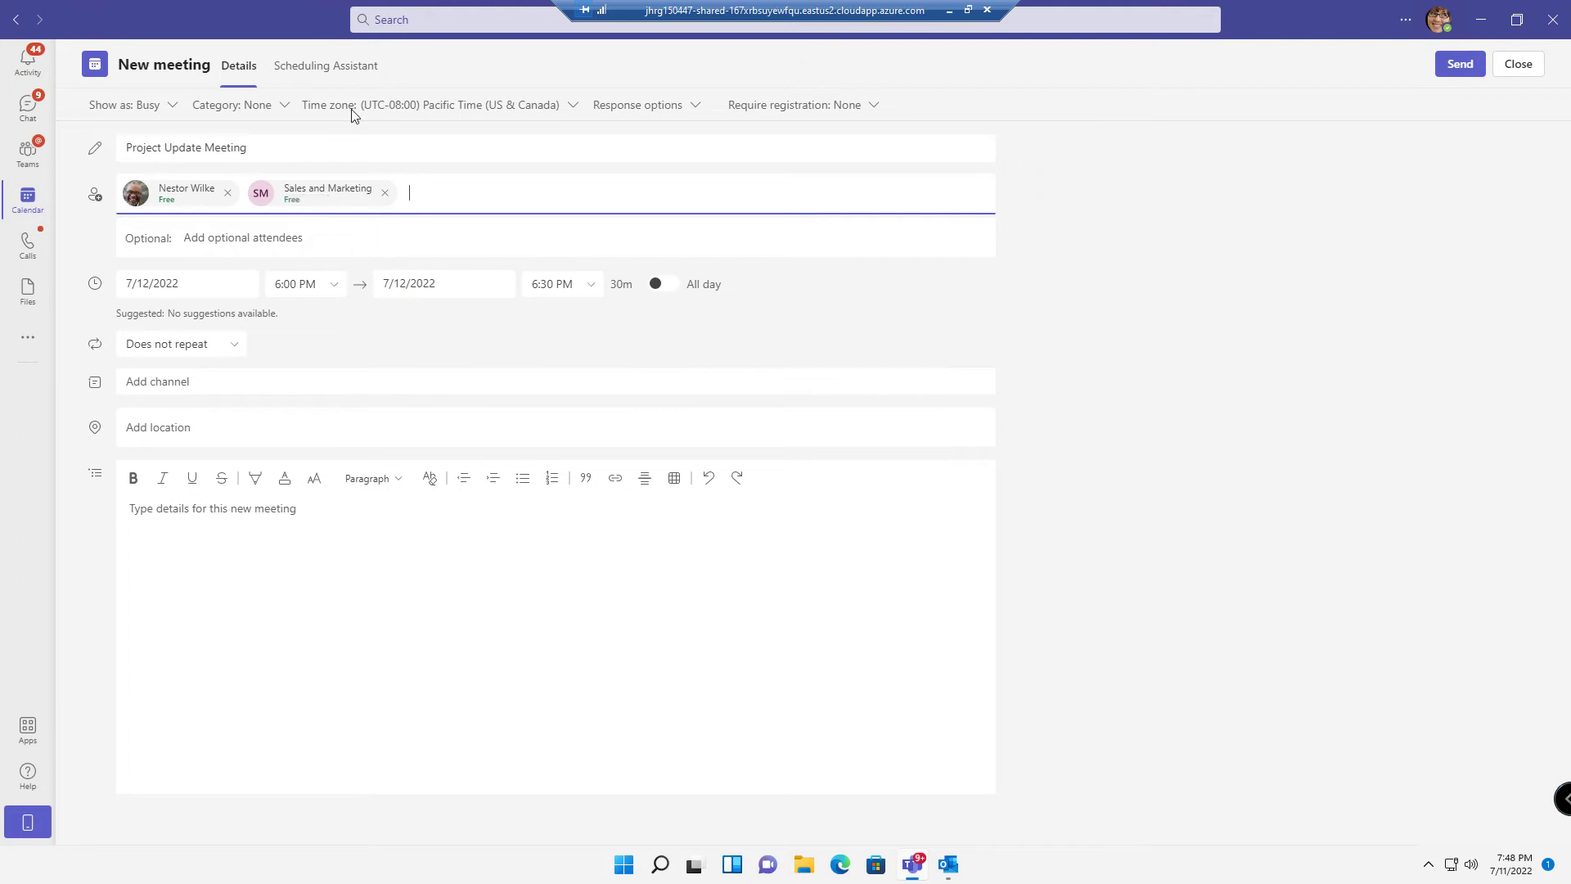
click(334, 65)
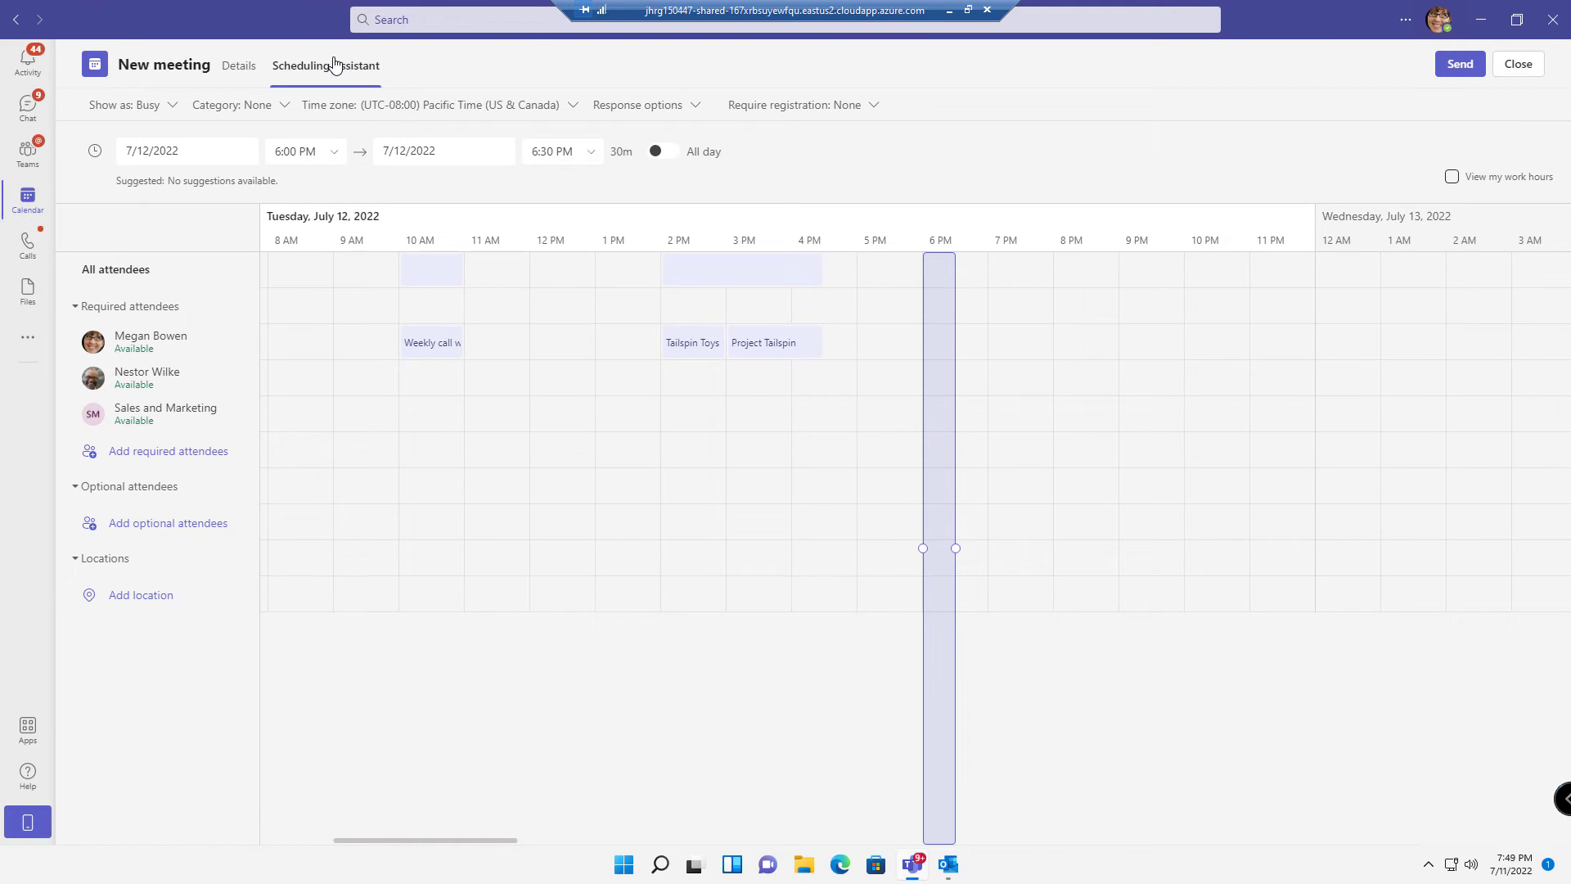
click(248, 75)
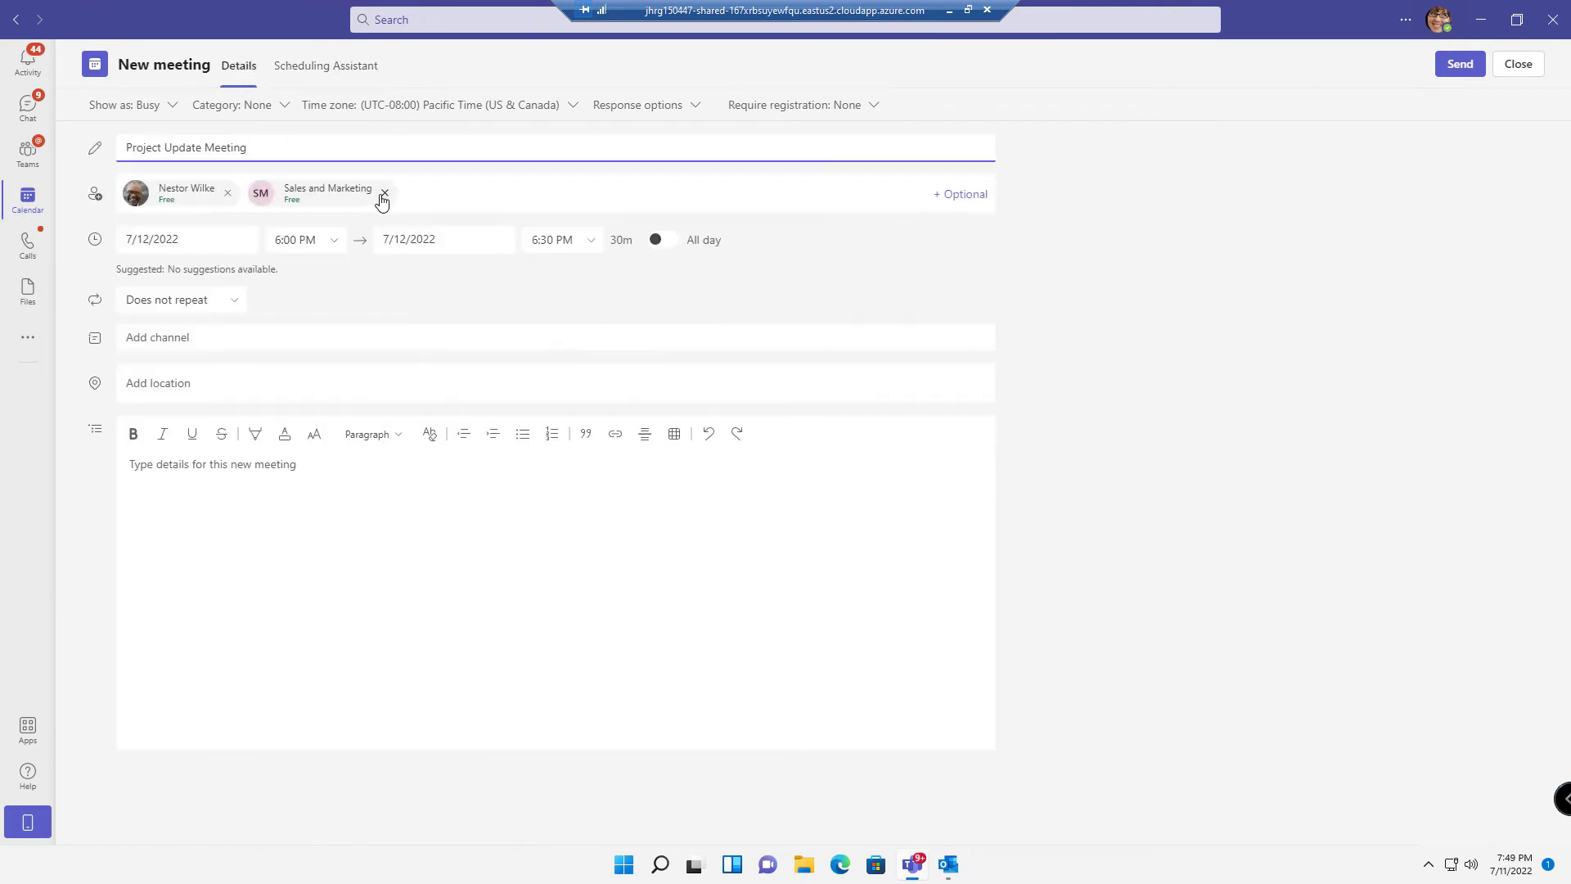
click(383, 194)
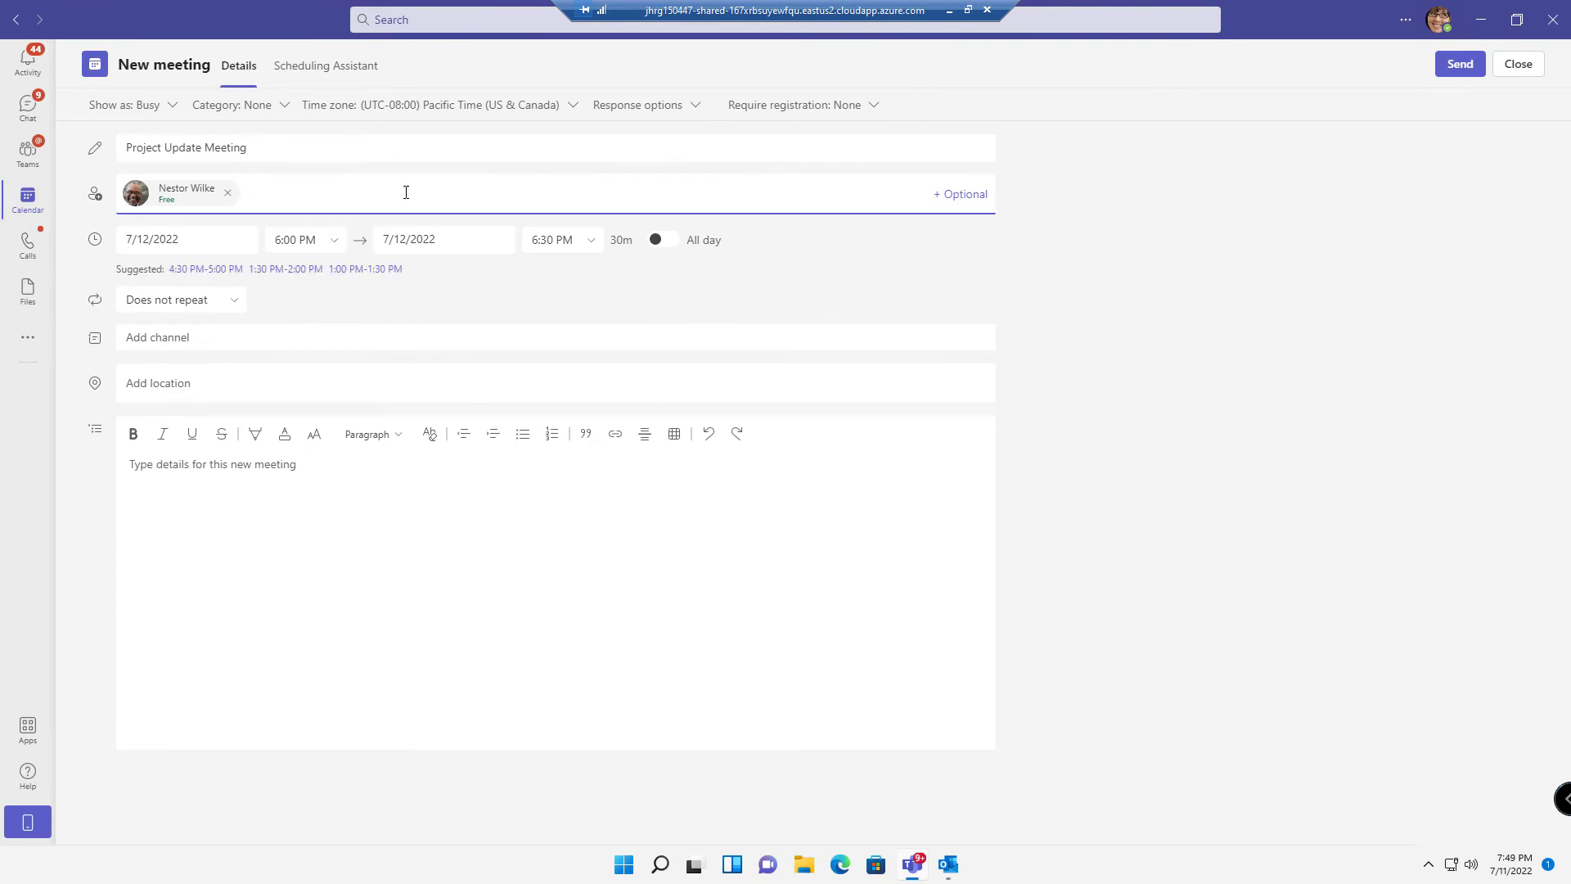
- Send the meeting invitation, then open Tuesday's Project Update Meeting from the Outlook calendar
click(1455, 72)
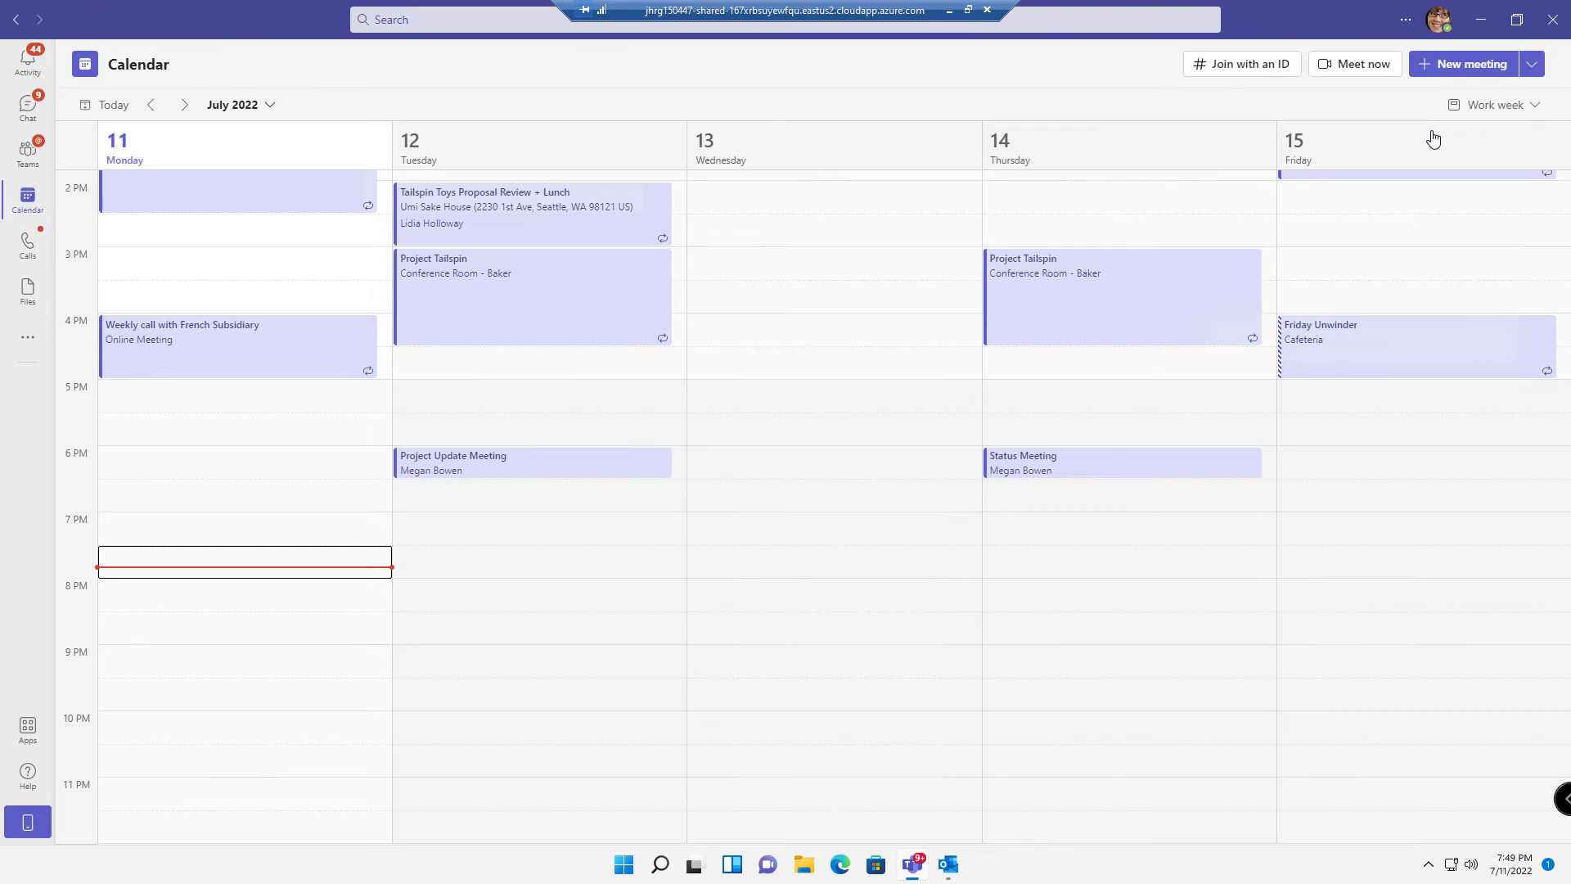
click(948, 865)
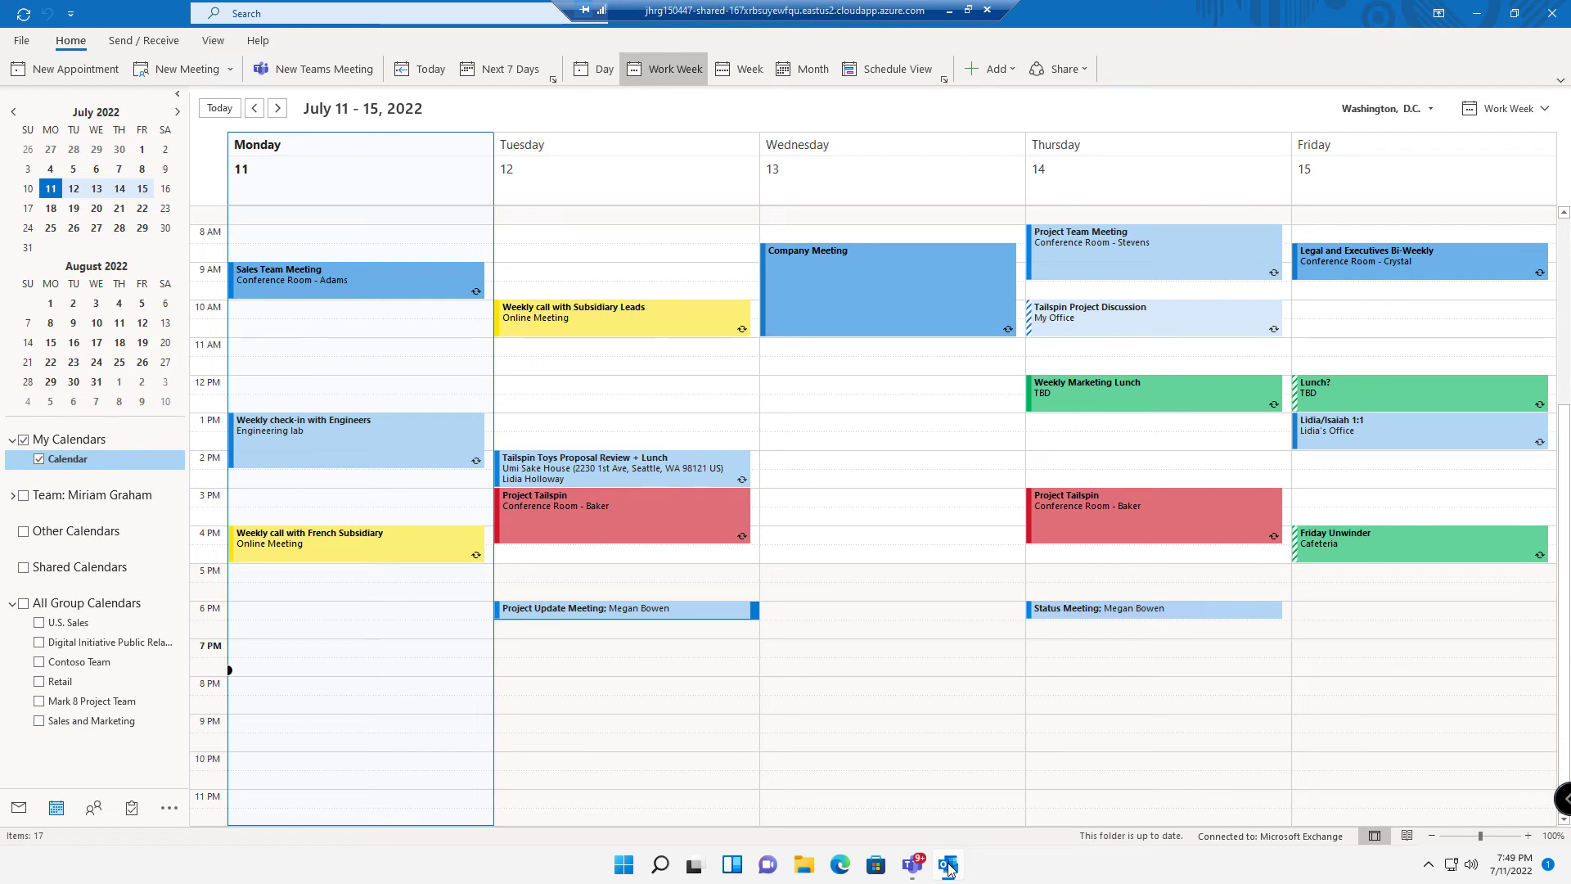
double_click(629, 609)
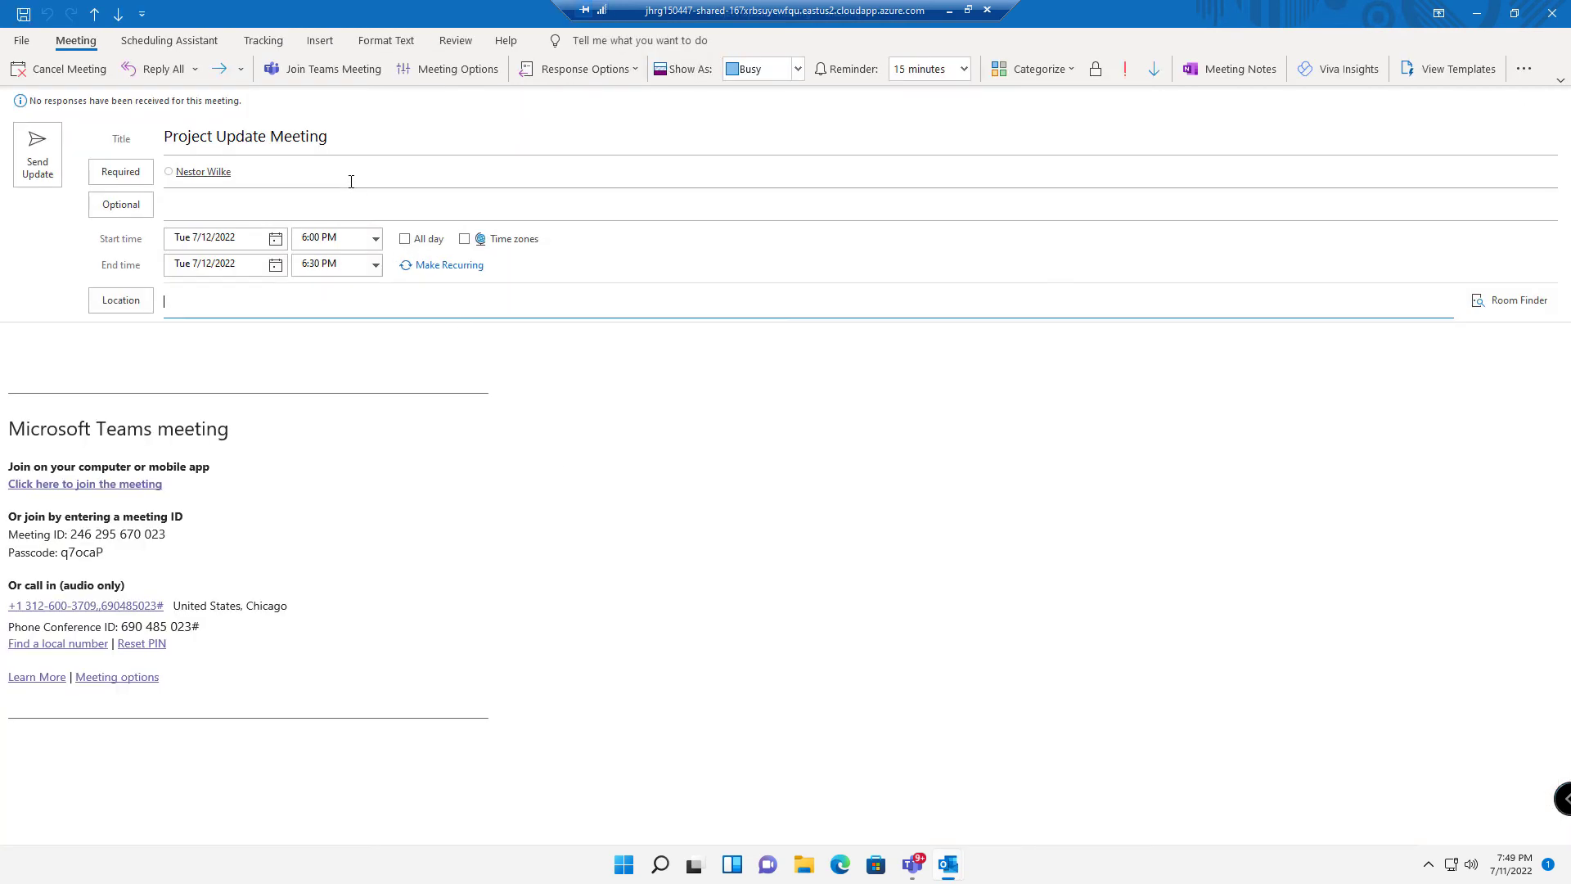
- Add the Sales and Marketing group to the required attendees and expand it into its individual members
click(351, 181)
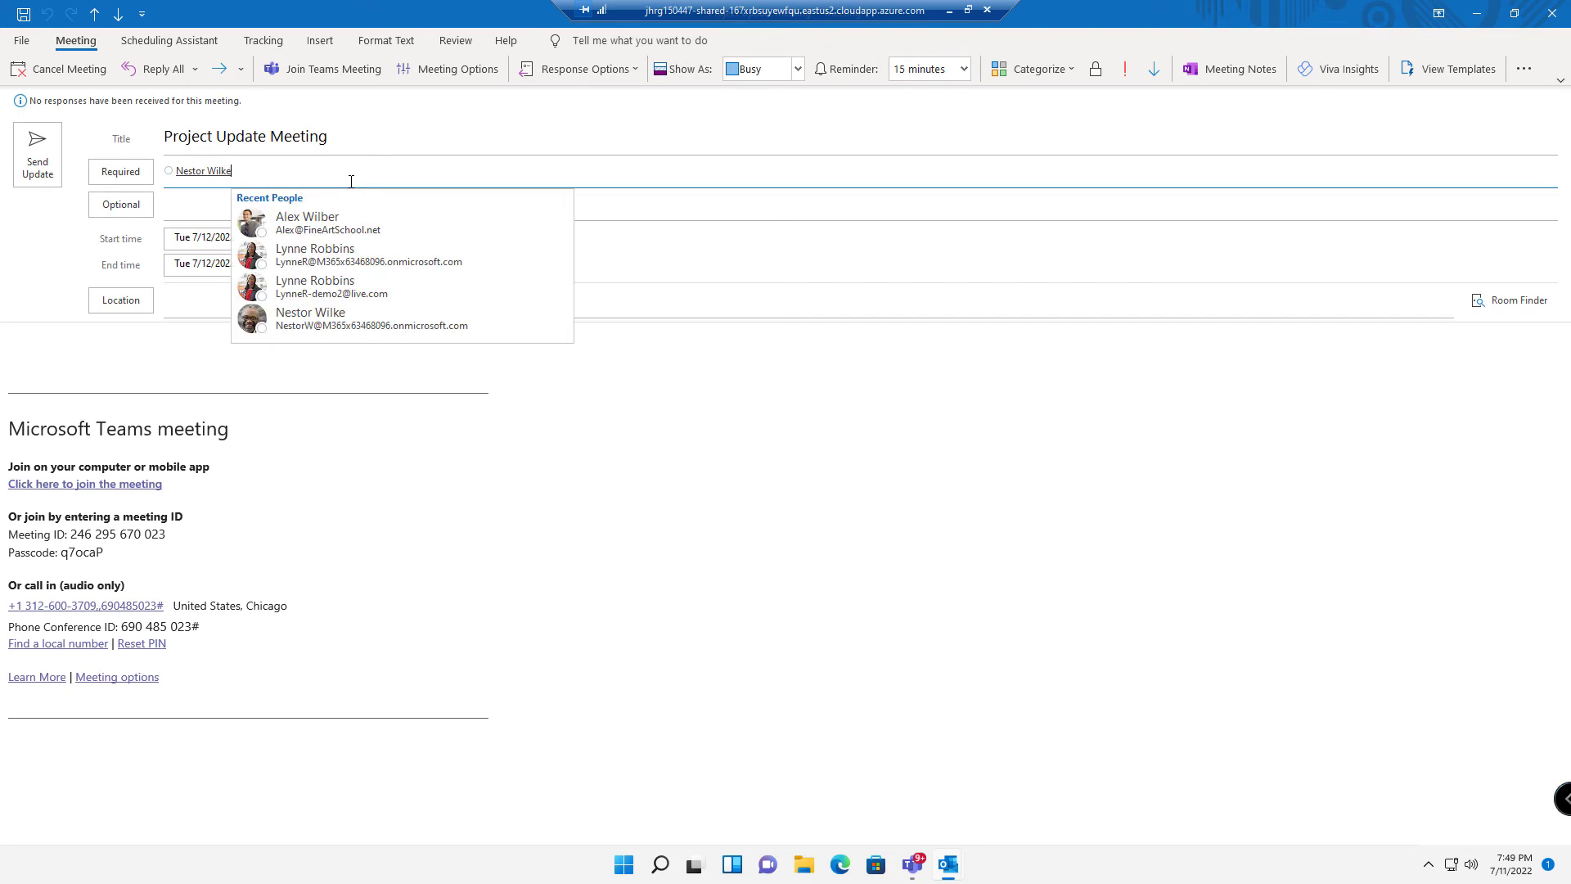
text(s)
text(ales and Marketing;)
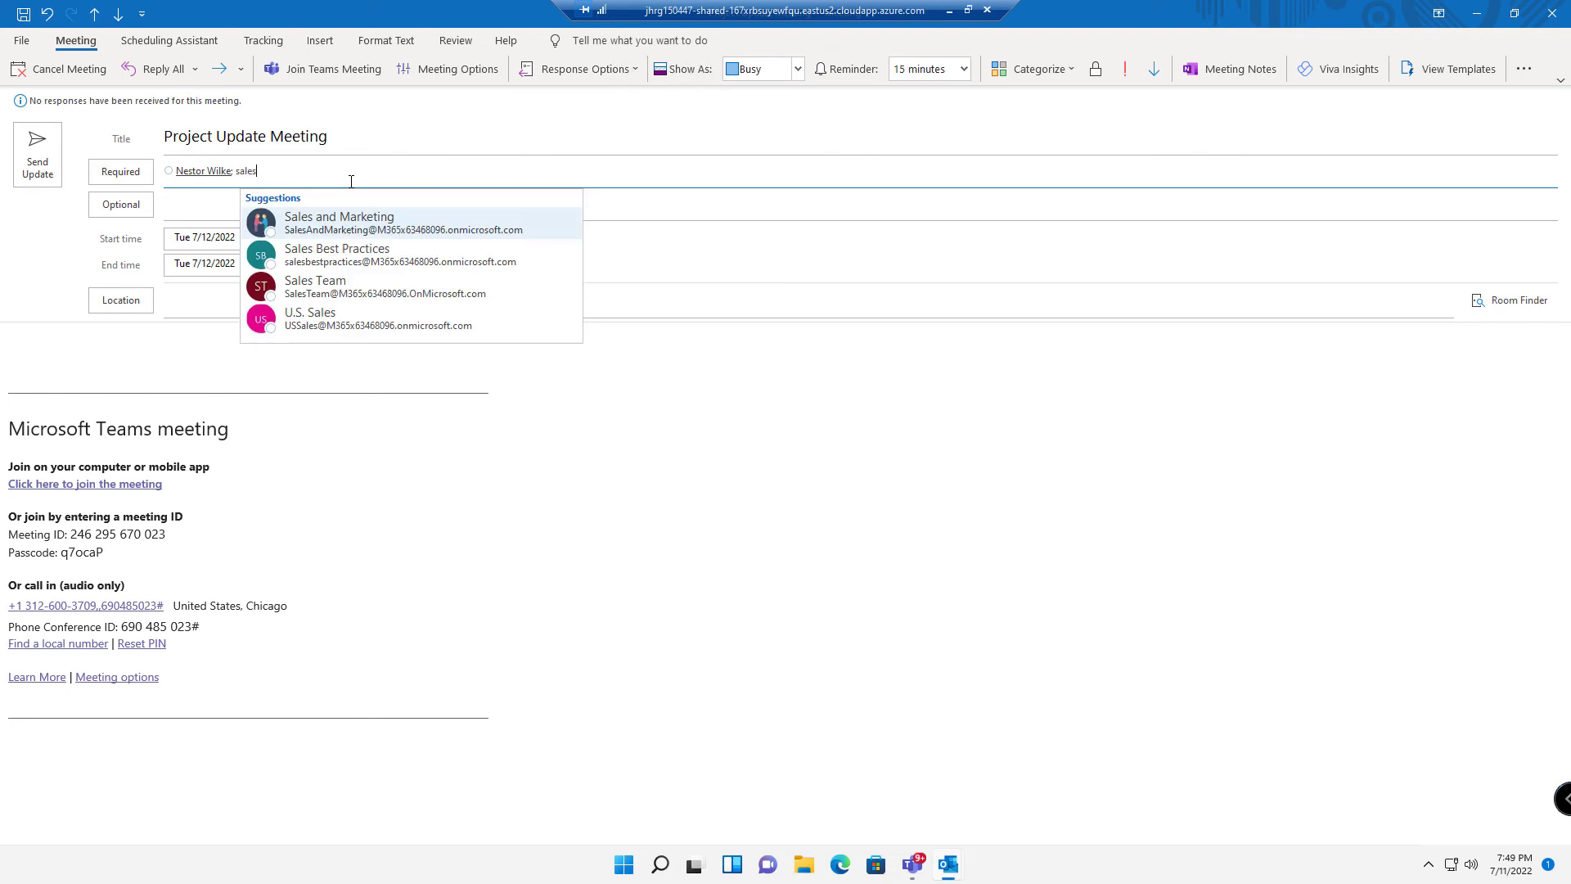
click(370, 233)
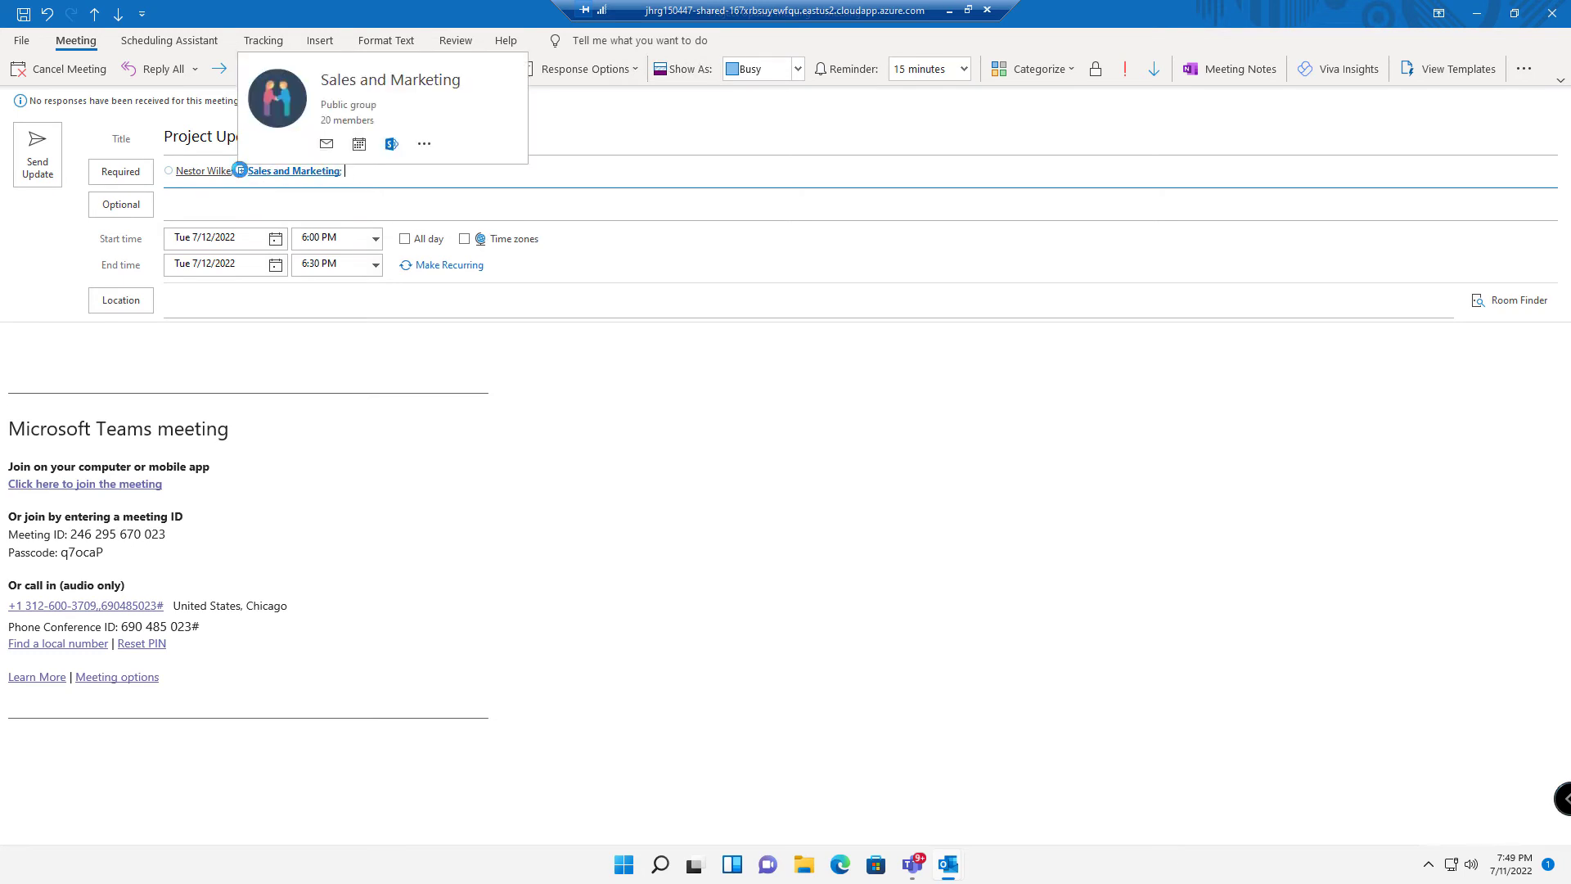
click(240, 170)
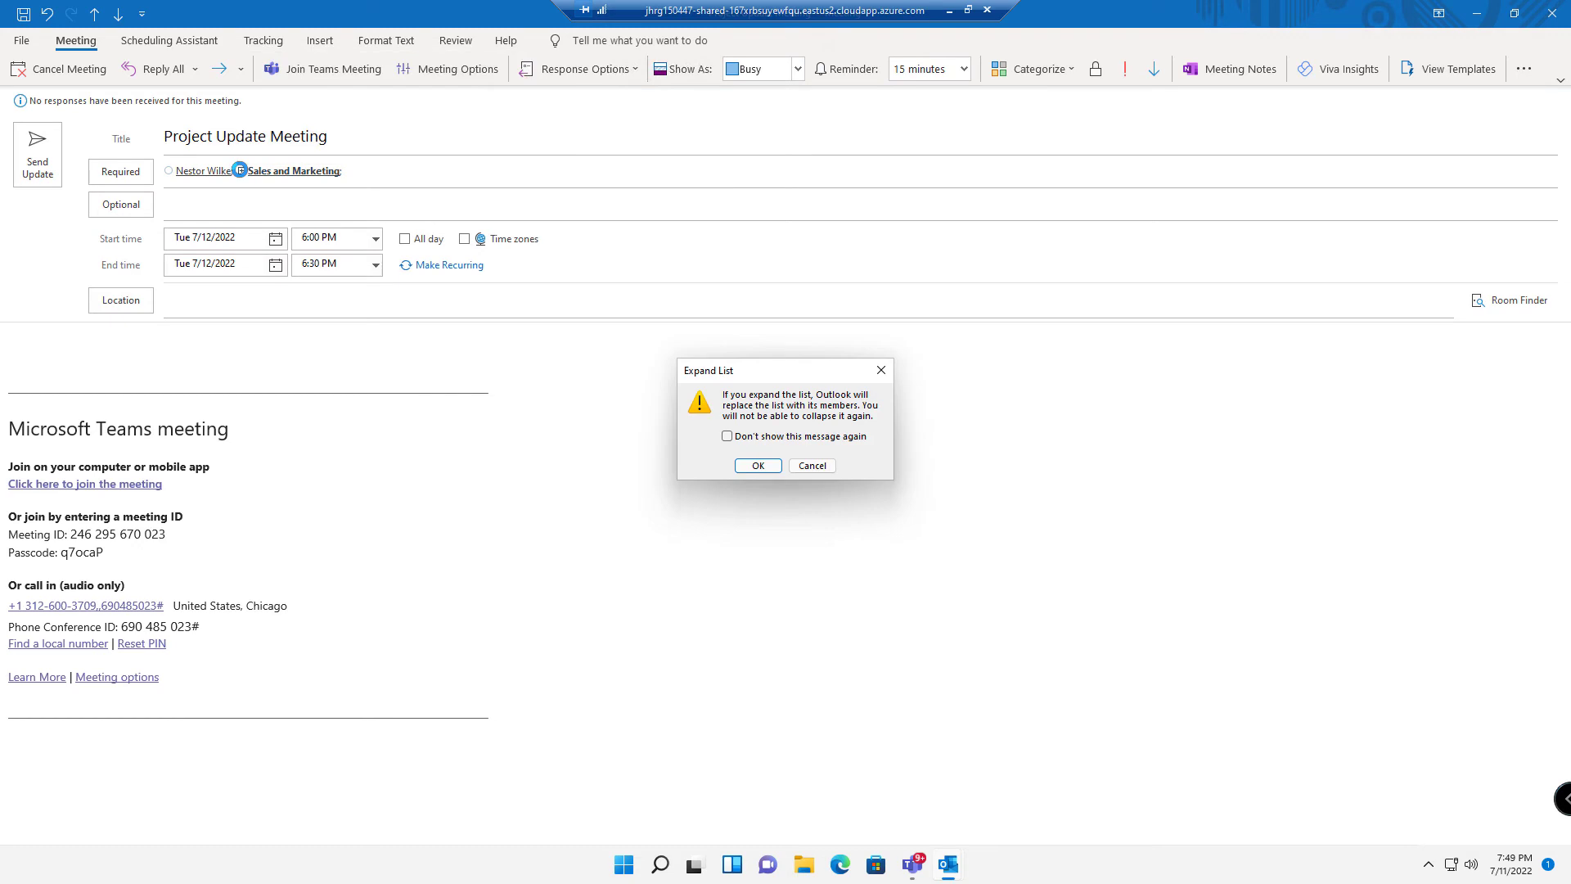
click(756, 465)
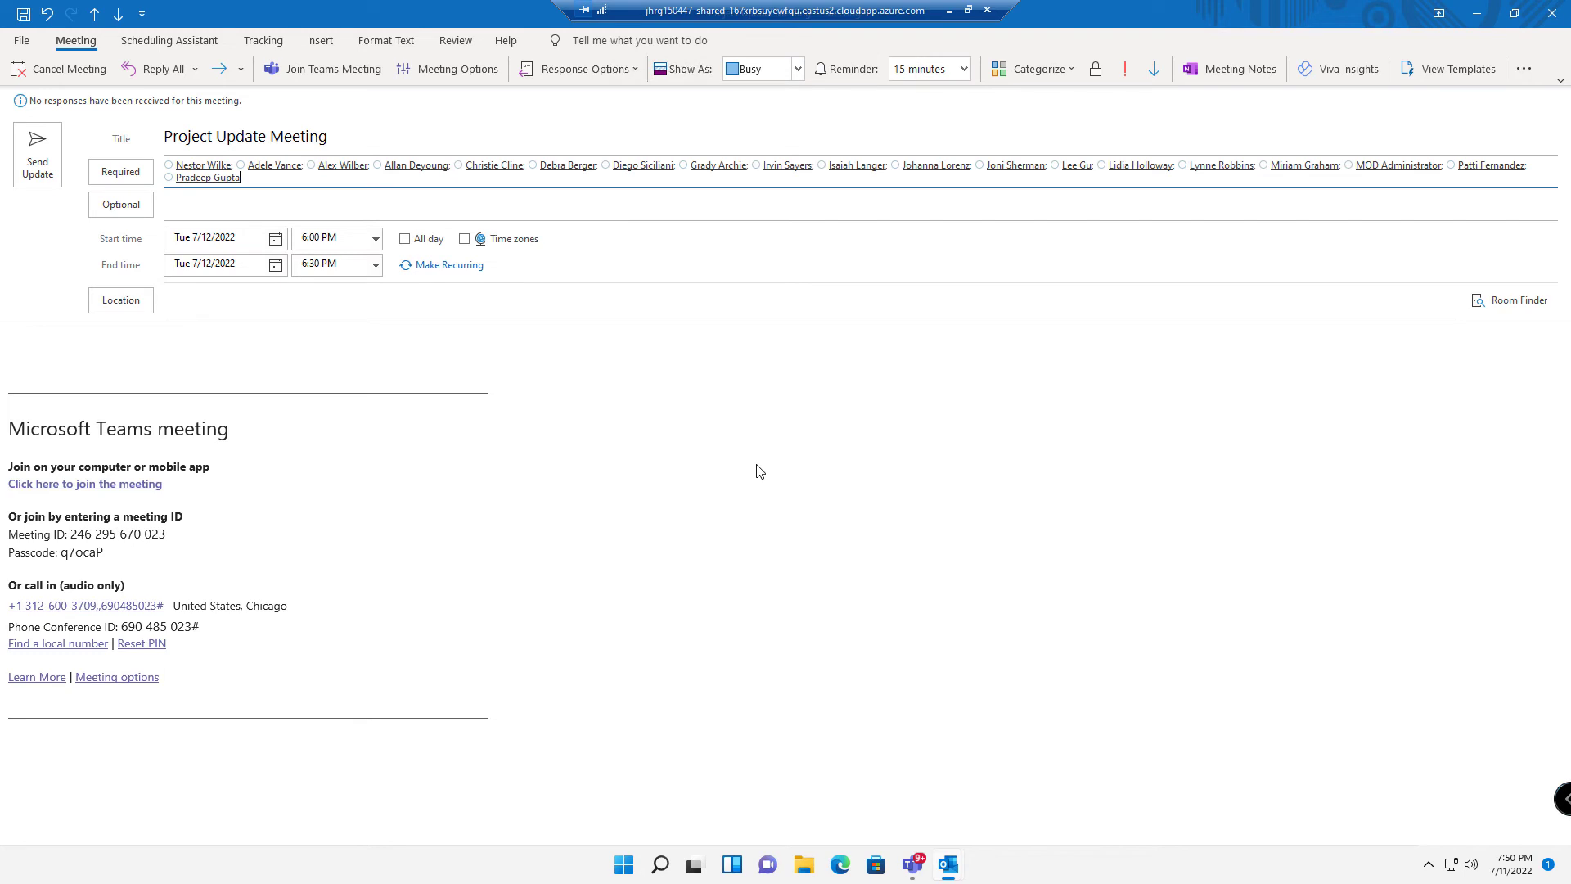
- Move the meeting to 4:30 PM–5:00 PM on Tuesday 7/12/2022 using the Scheduling Assistant's availability grid
click(209, 45)
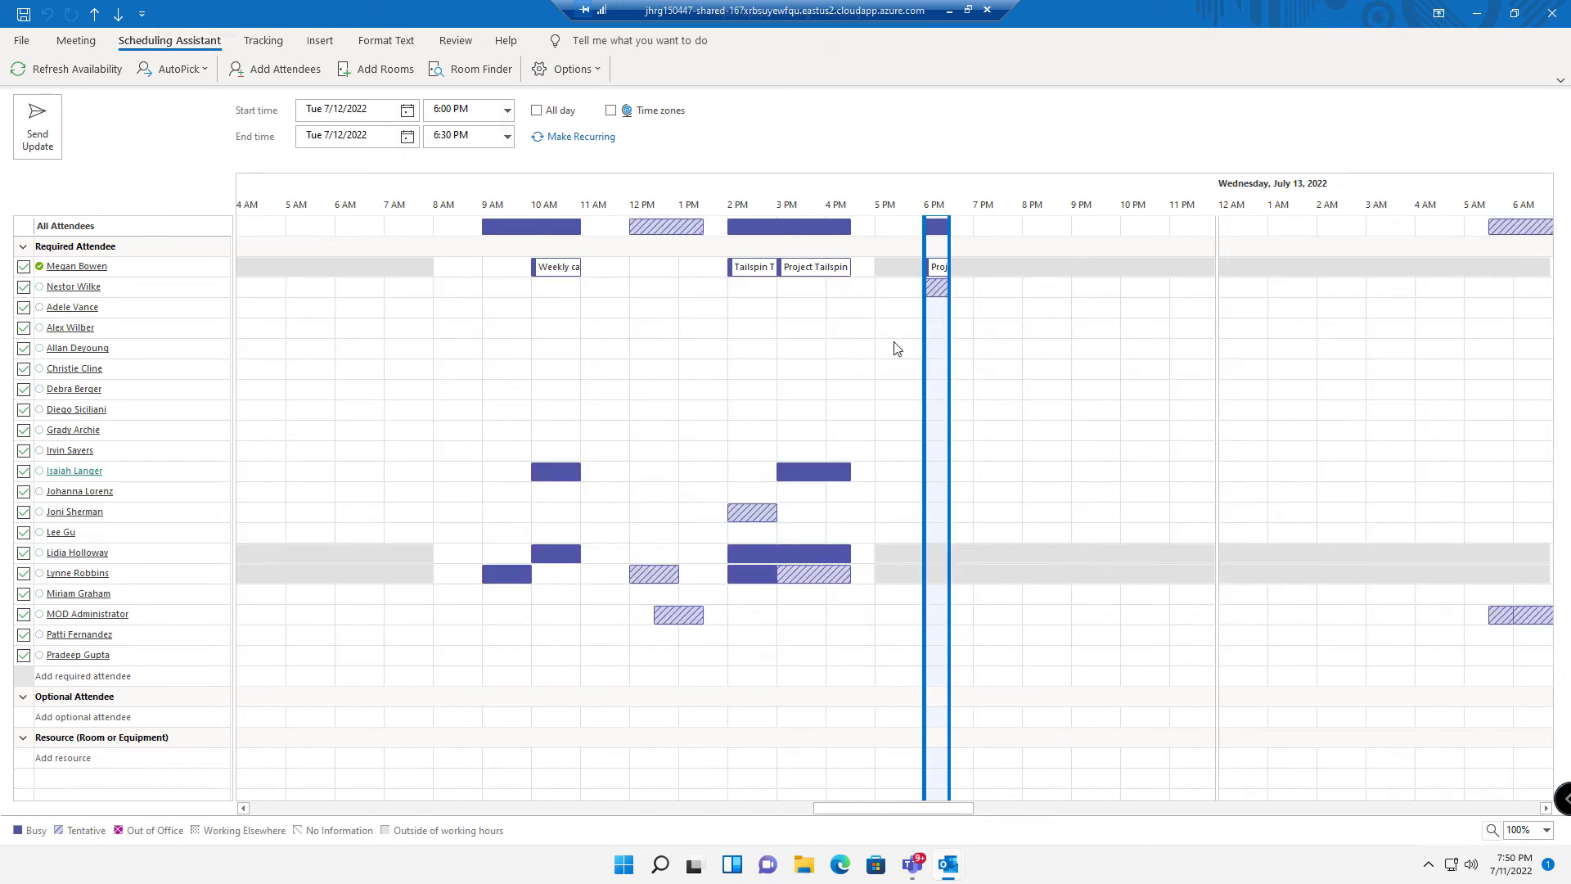
drag(947, 355, 875, 423)
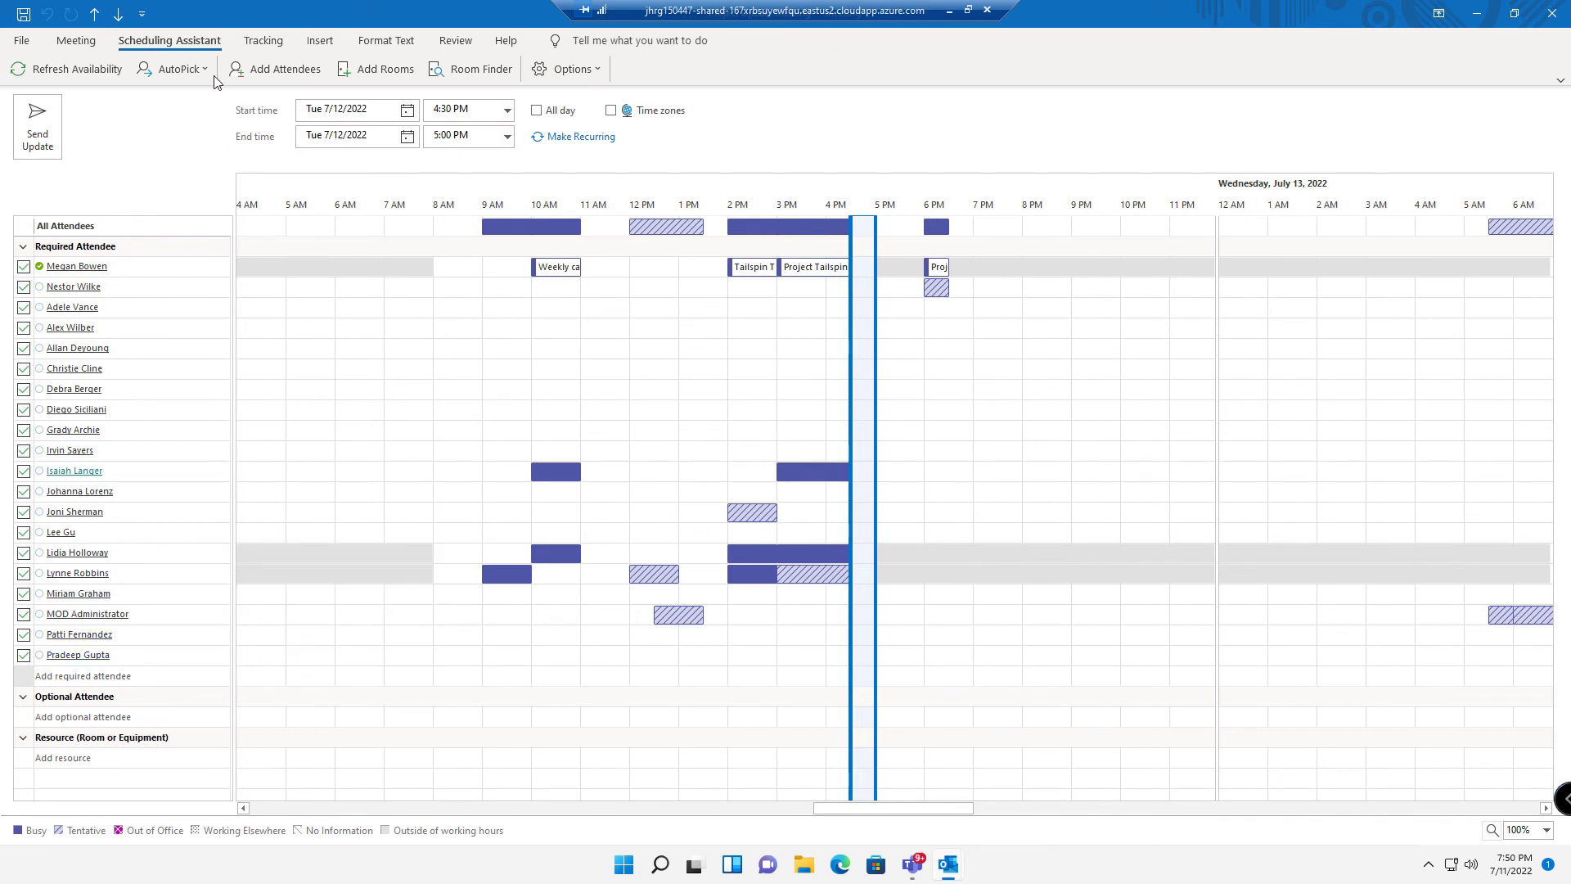
click(72, 44)
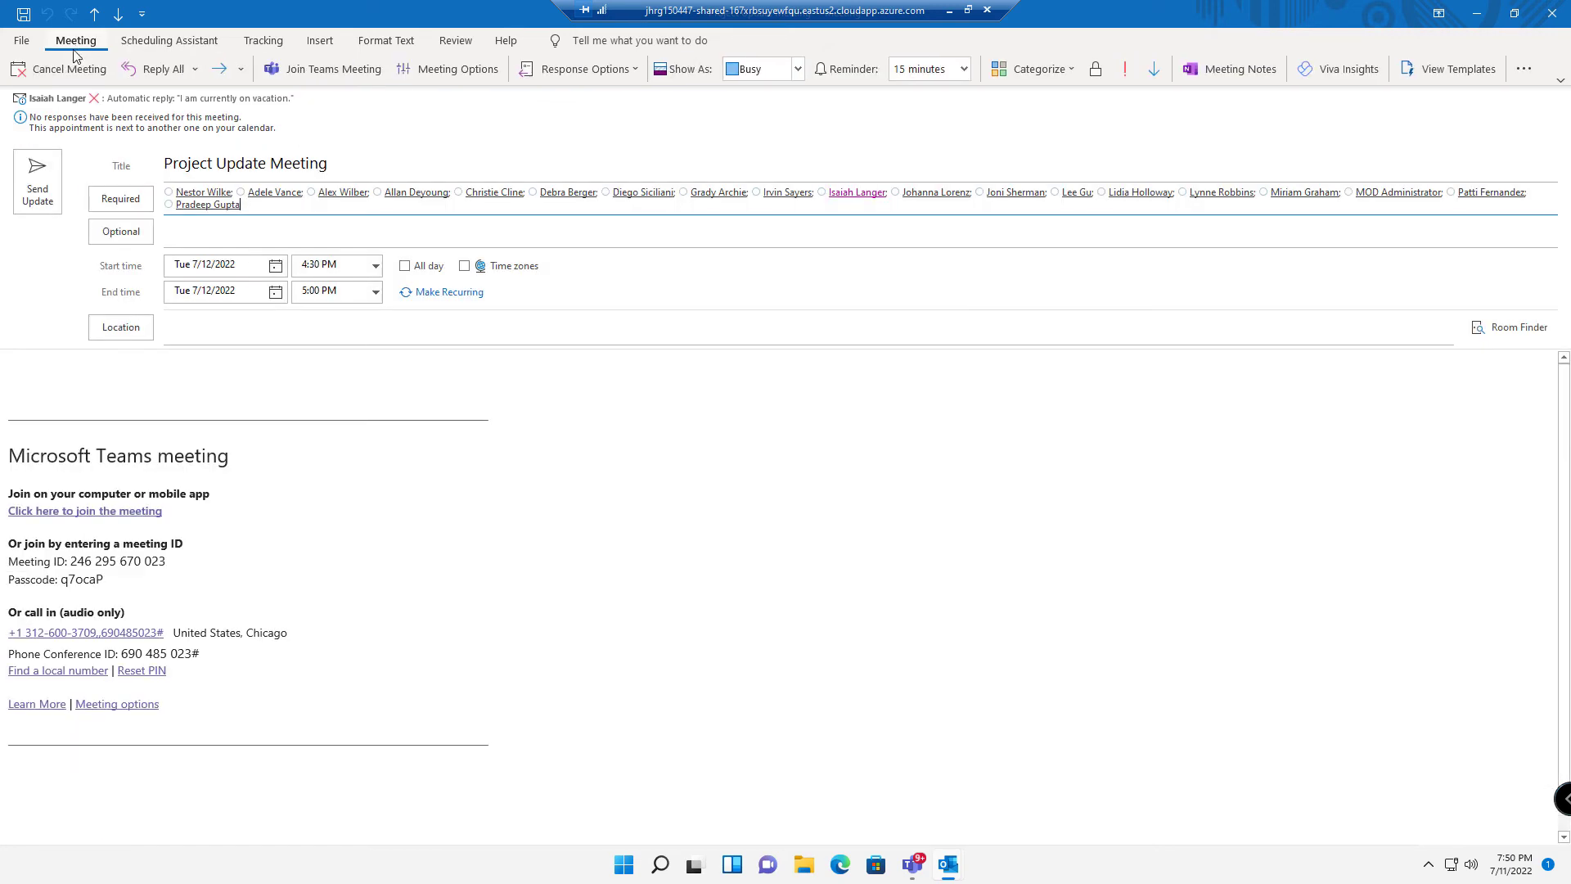
- Add the external contact from Fine Art School as an optional attendee
click(262, 243)
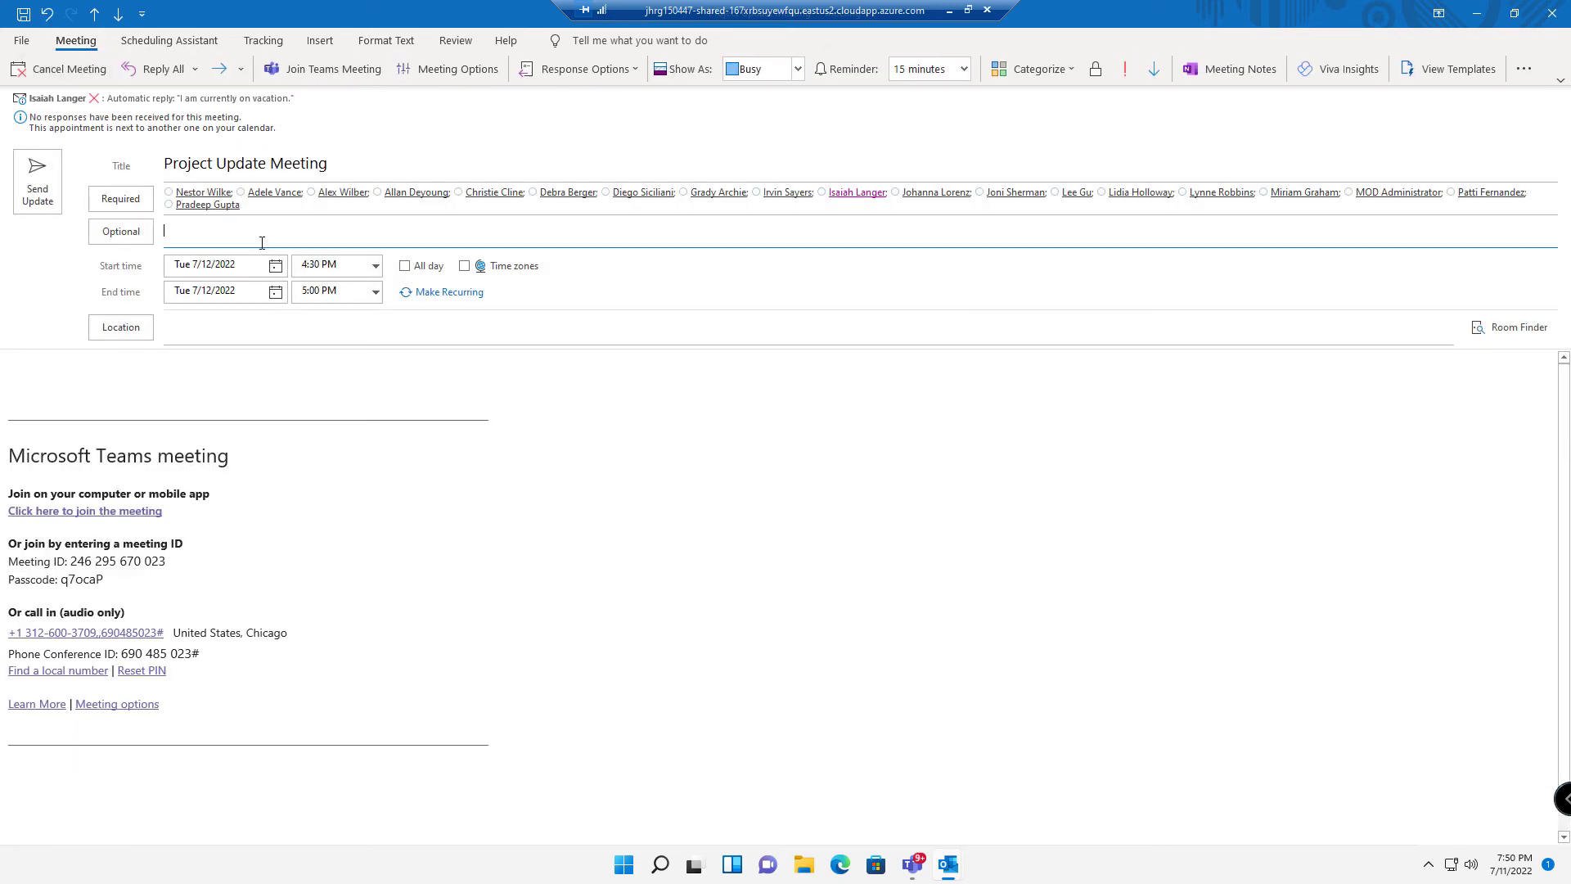
text(alex)
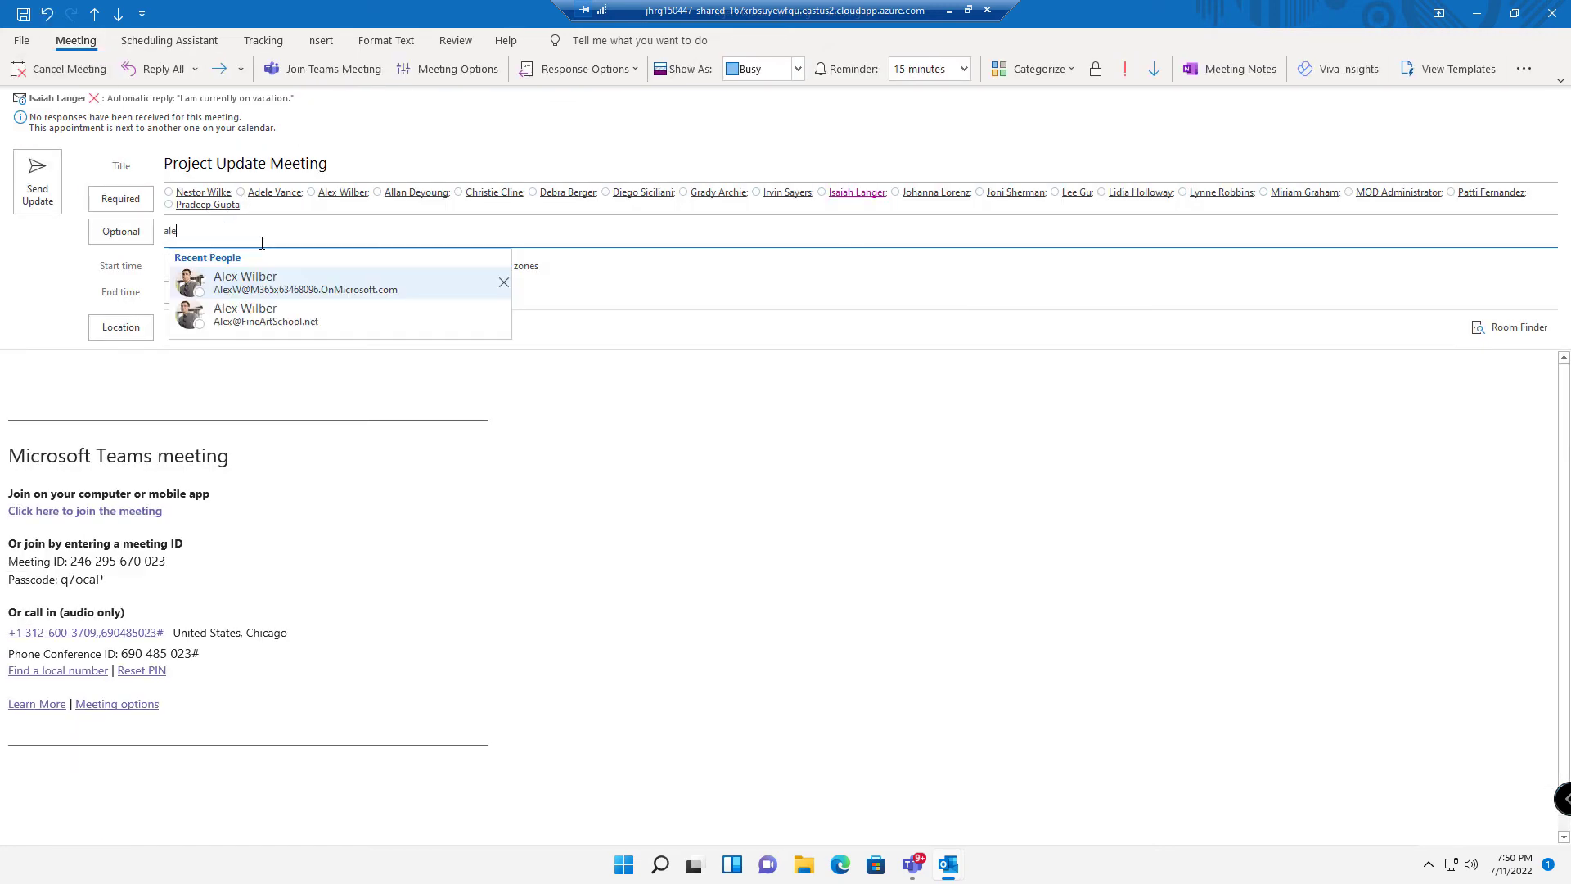
click(293, 323)
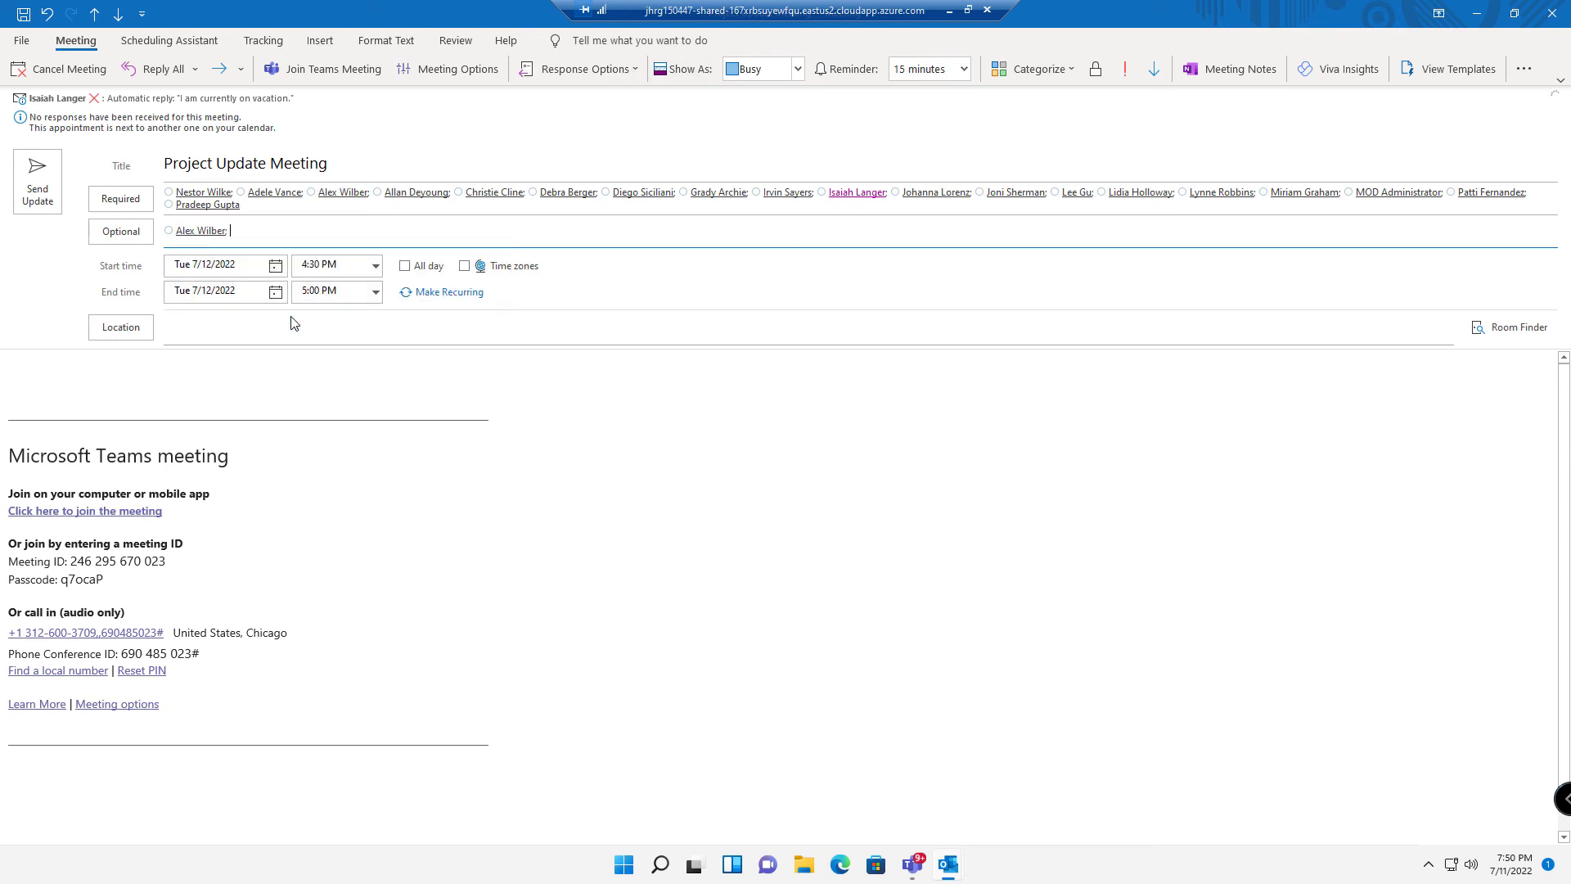
click(248, 361)
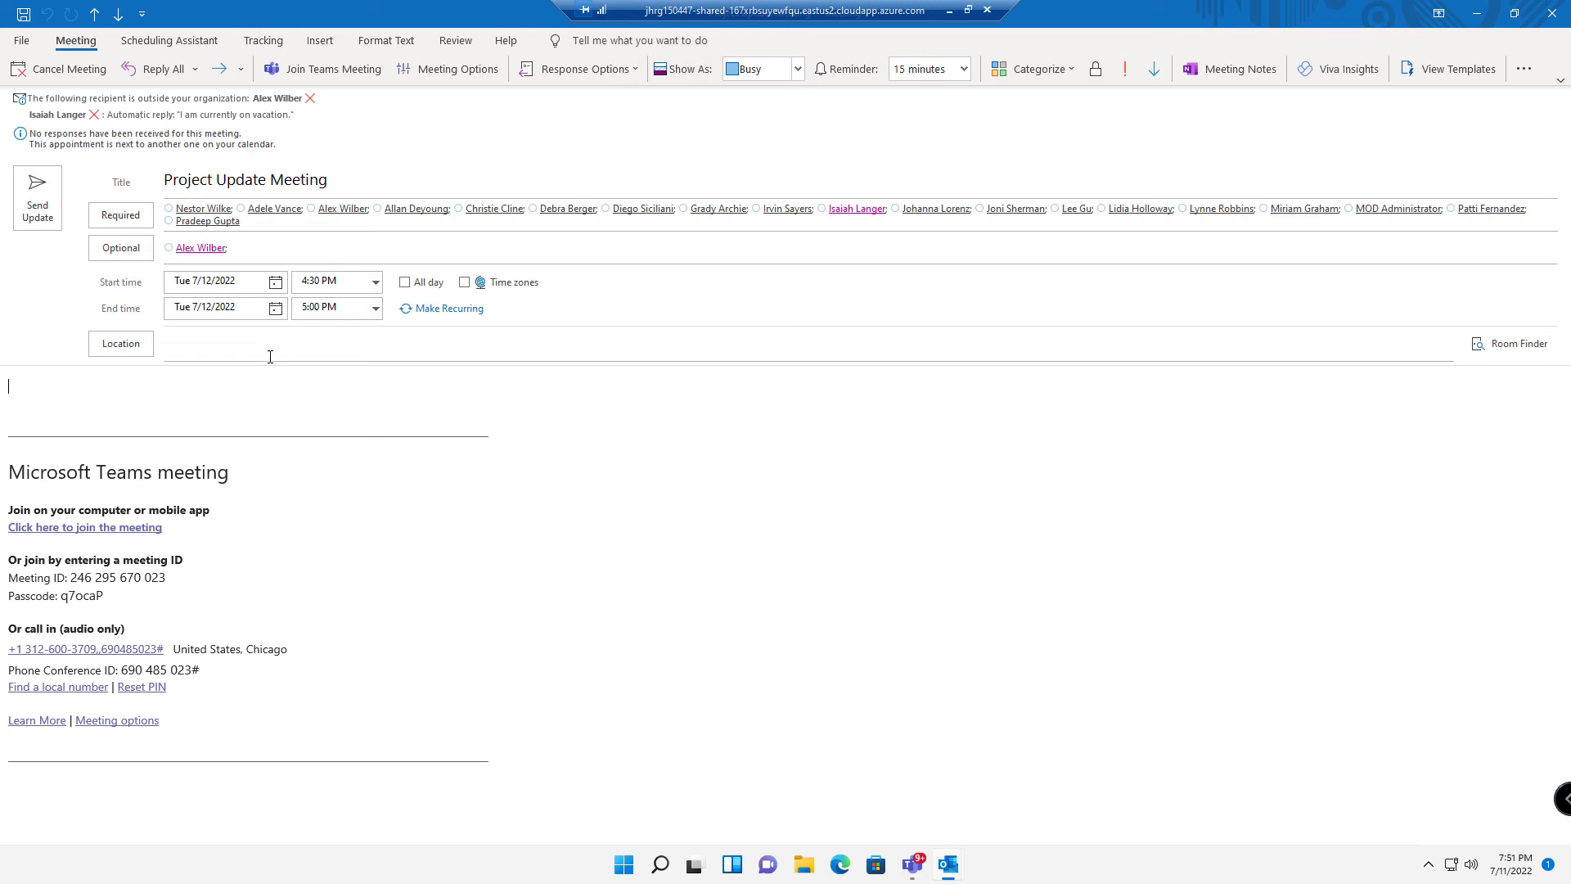
- Review the meeting options for lobby, presenters, microphone, camera, recording and chat, and save them as they are
click(468, 69)
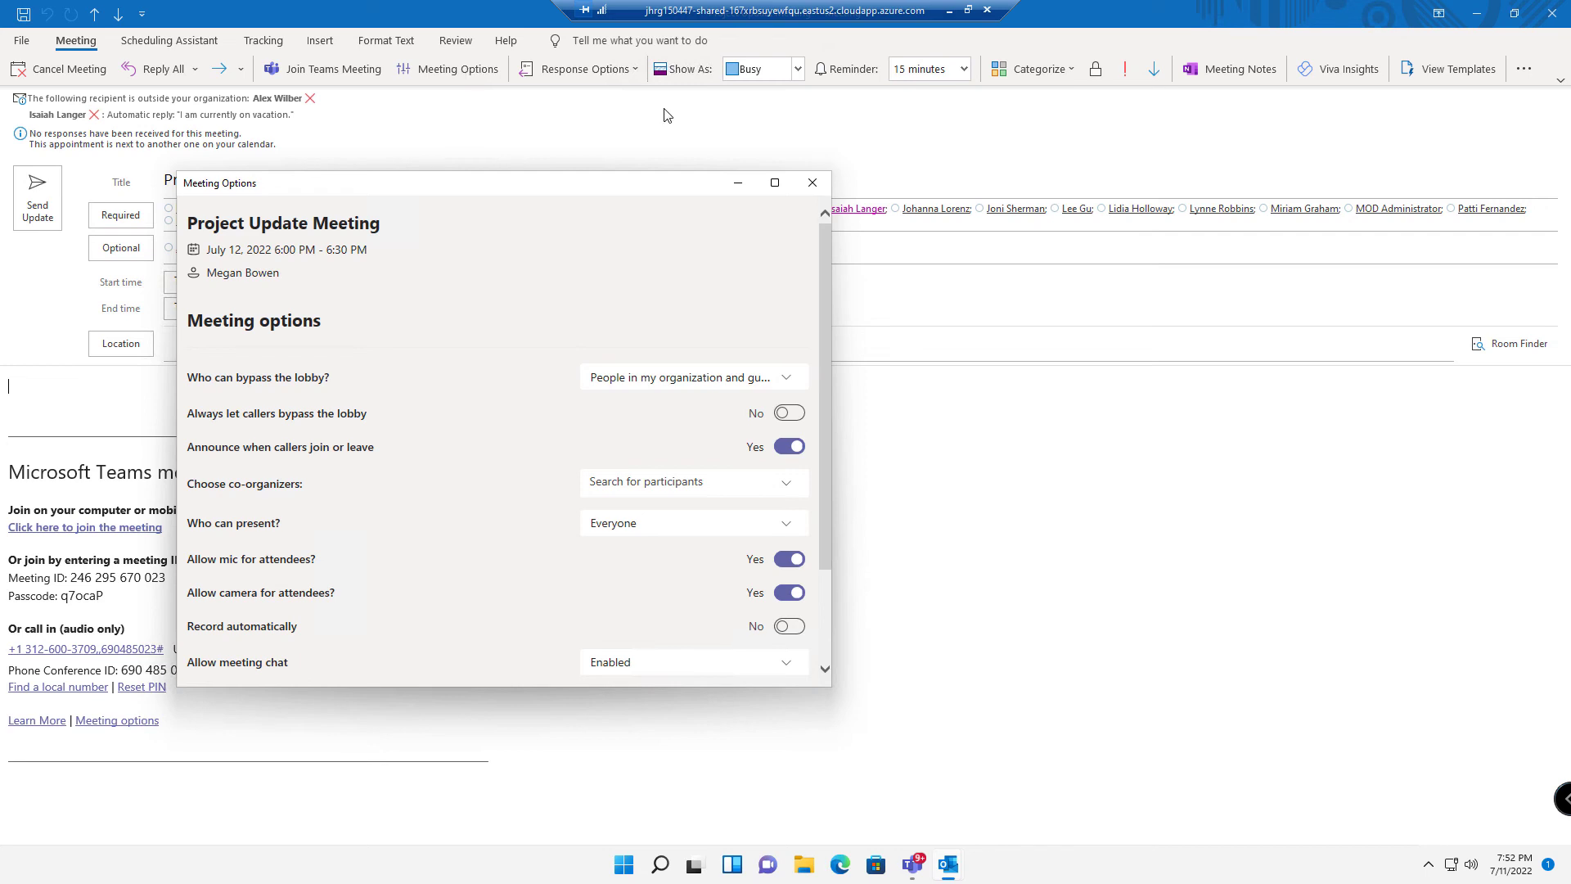
drag(829, 435, 842, 578)
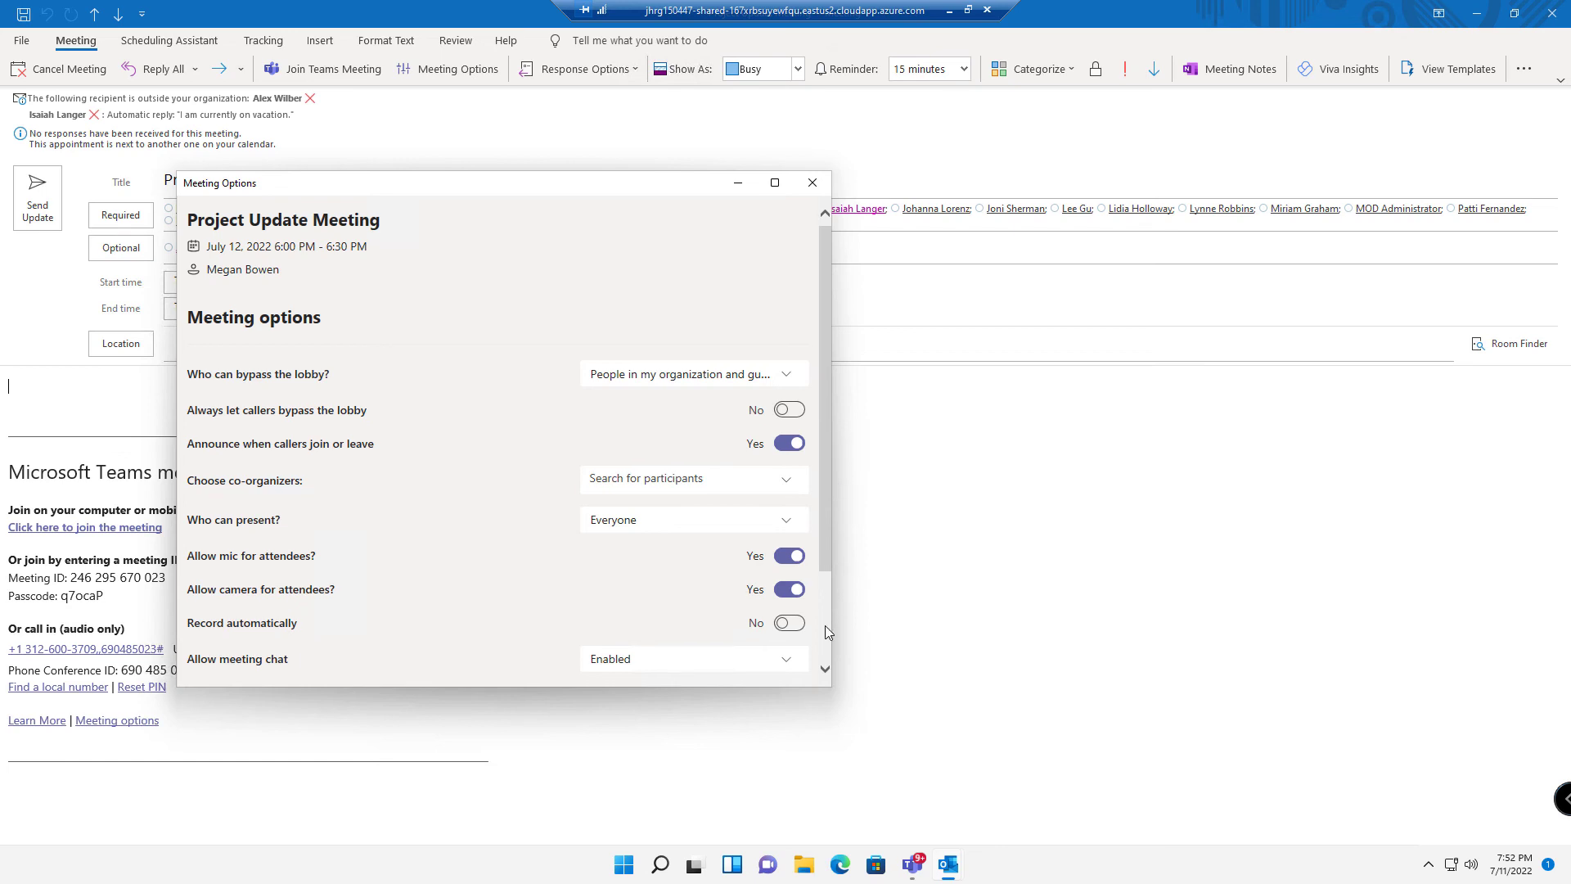
scroll(826, 624, down, 3)
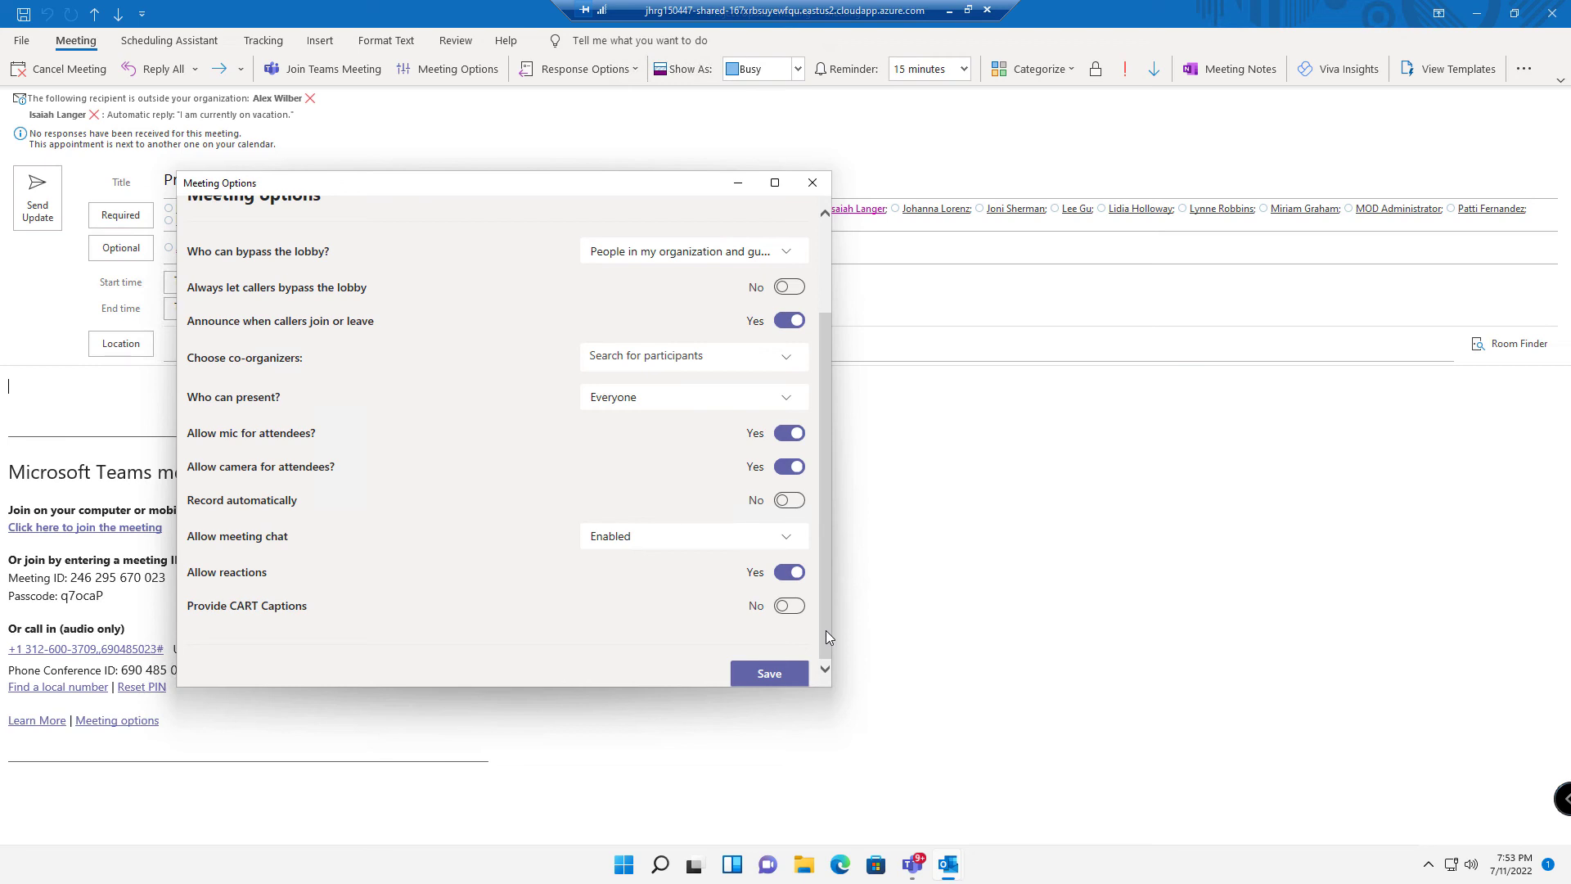
click(769, 672)
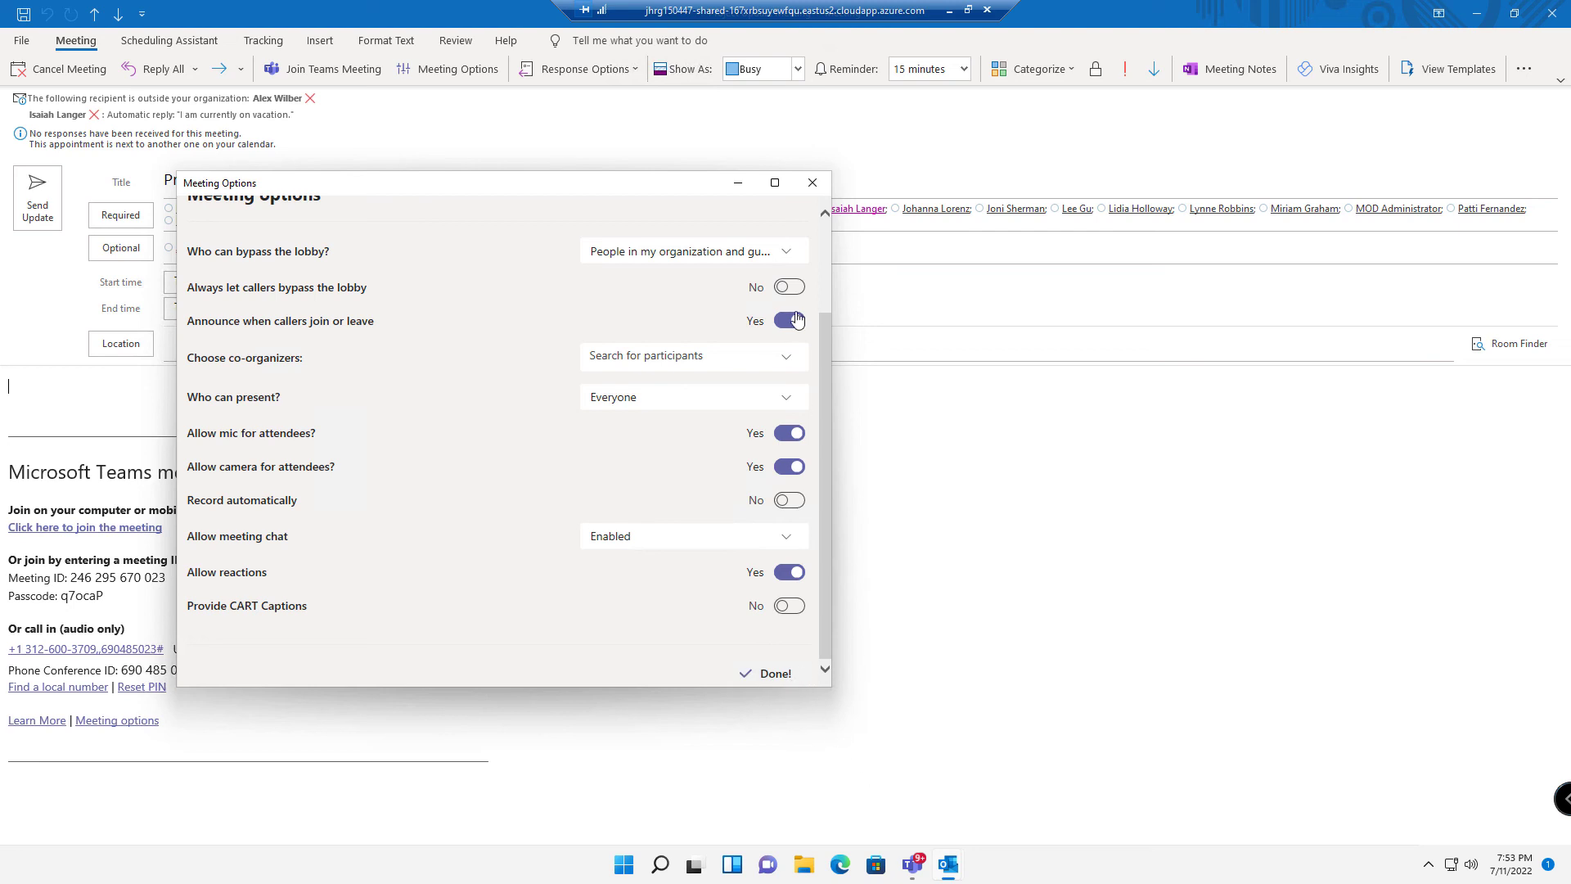
click(813, 183)
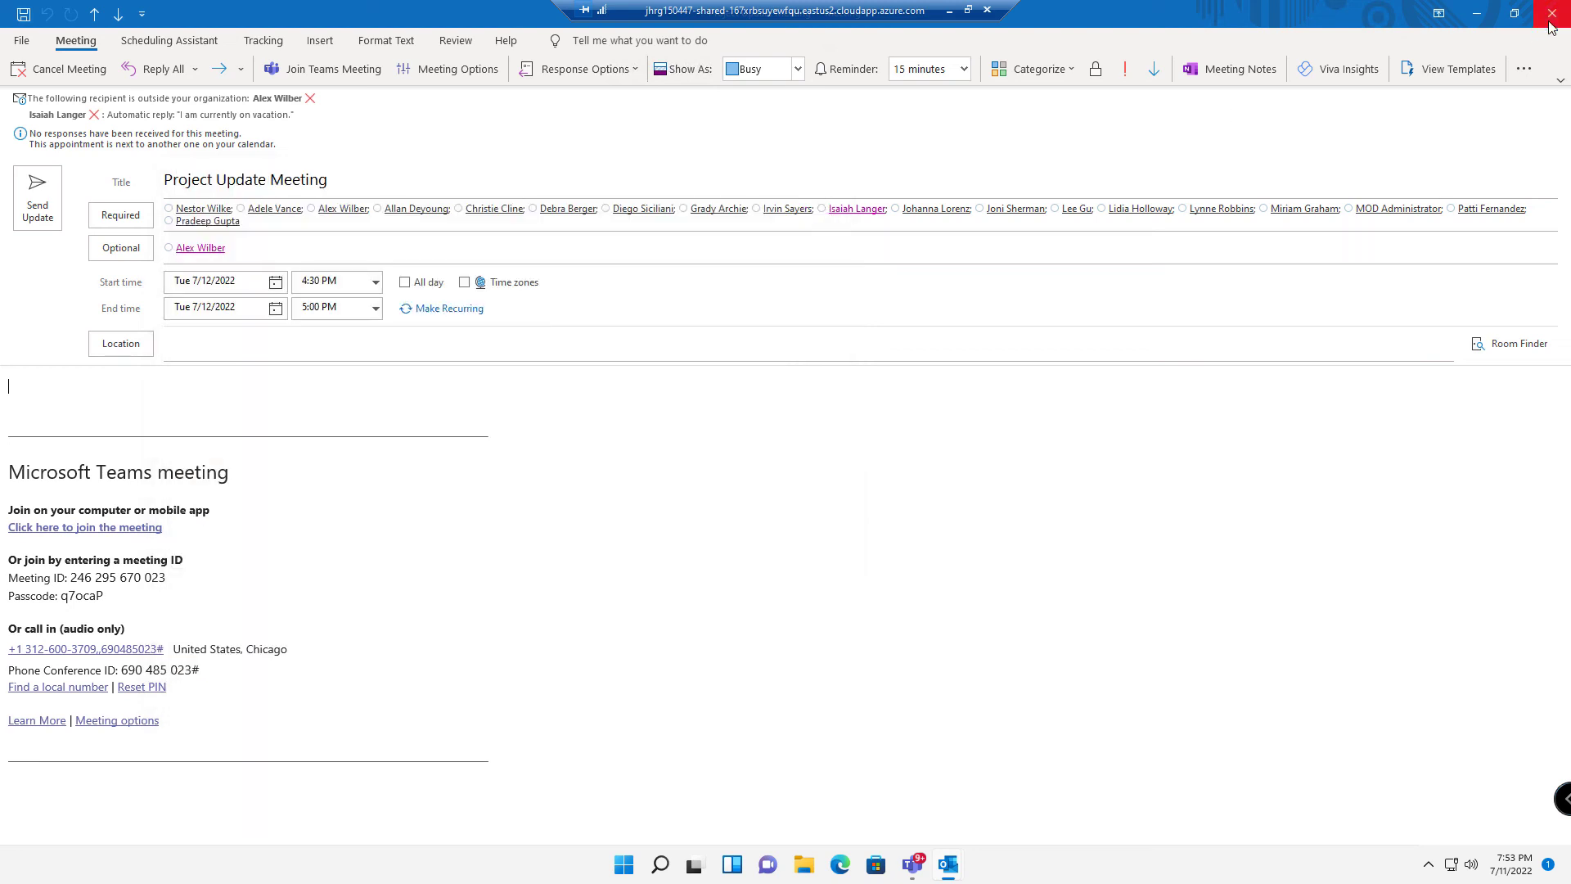
- Send the meeting update to the attendees without a location
click(38, 200)
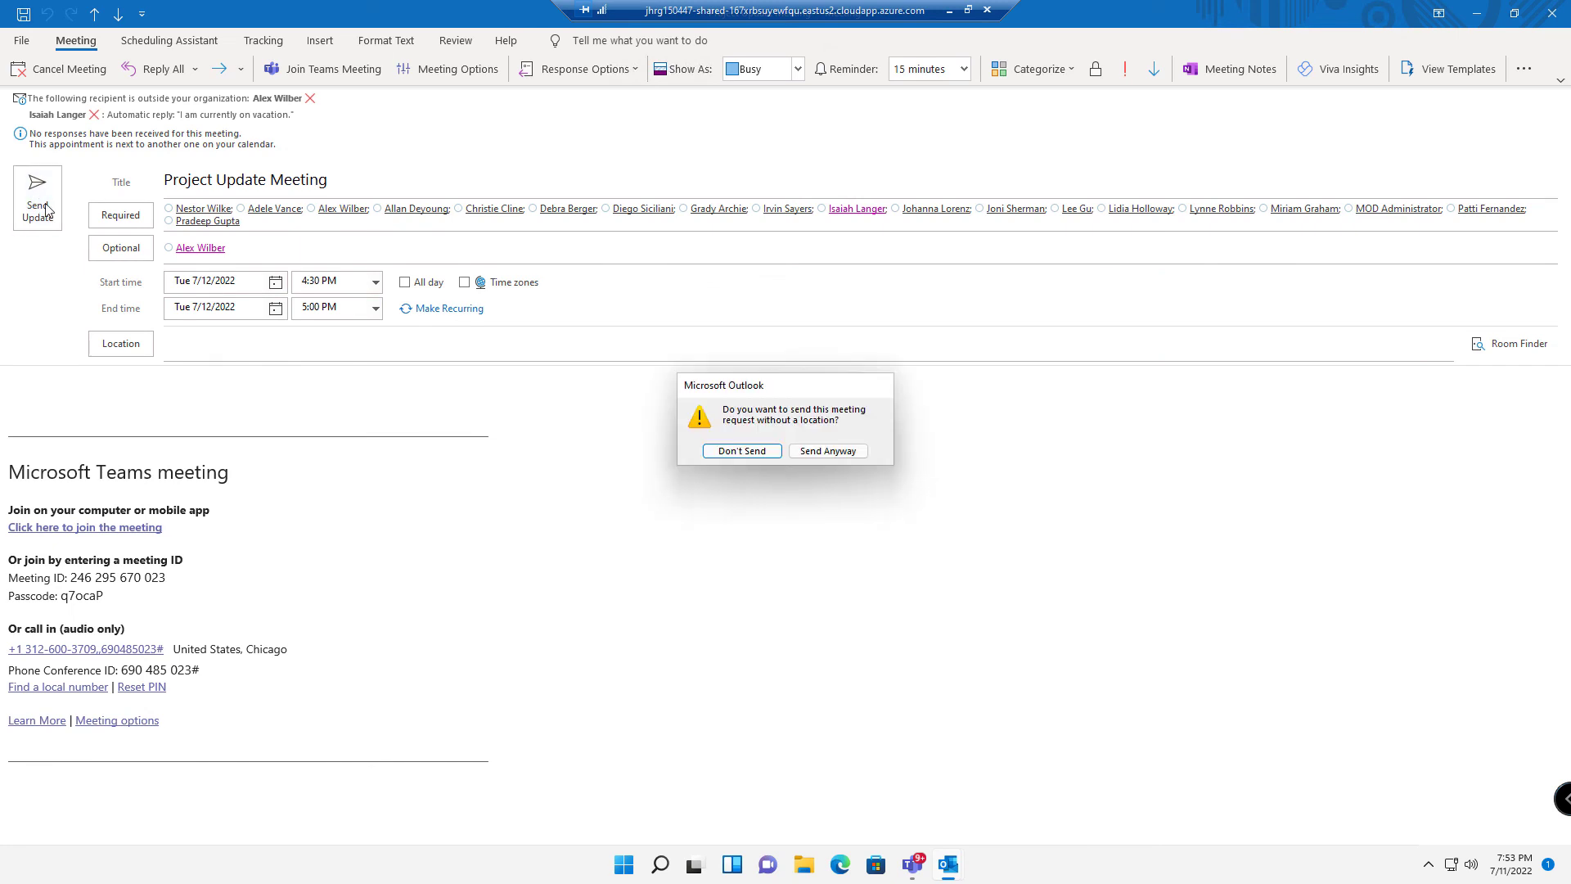
click(822, 453)
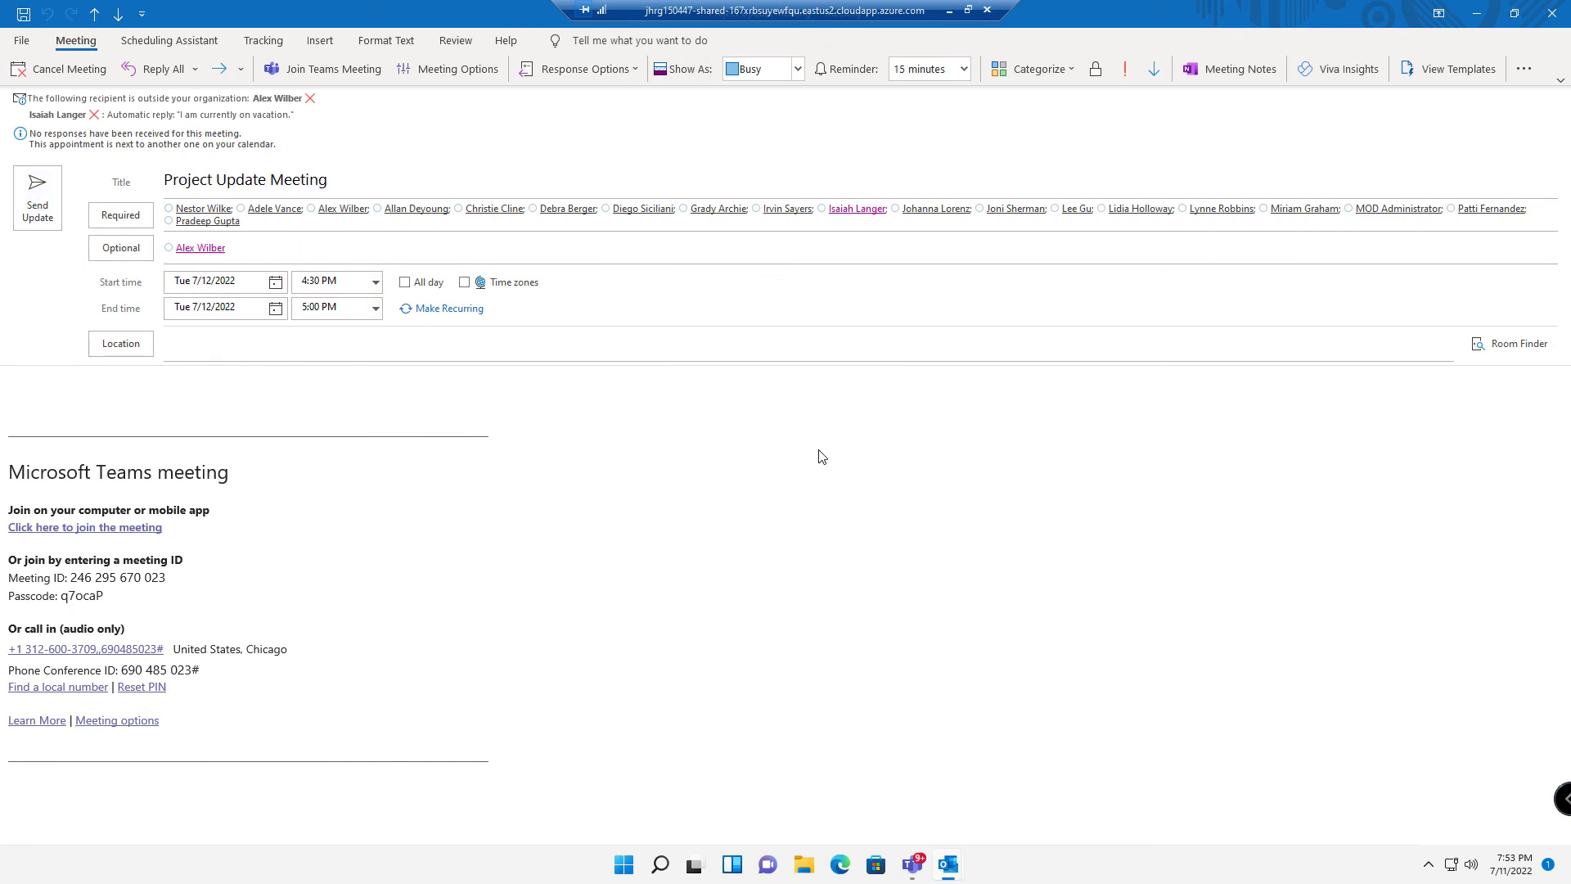
- Switch to Teams and open the Project Update Meeting from the calendar to check its updated details
click(914, 874)
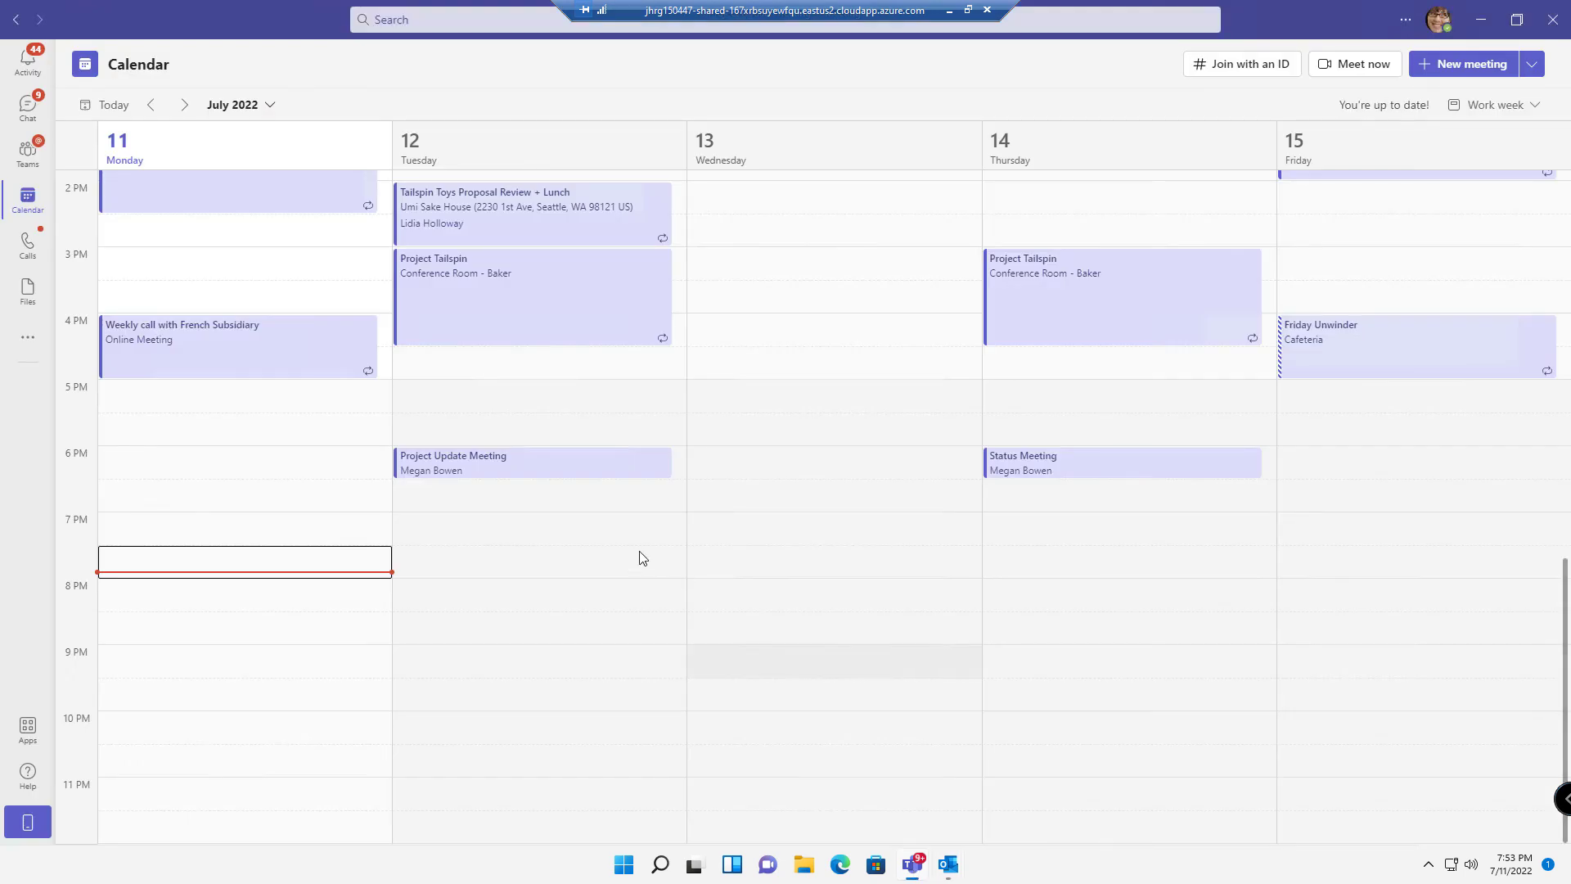
click(511, 467)
double_click(511, 467)
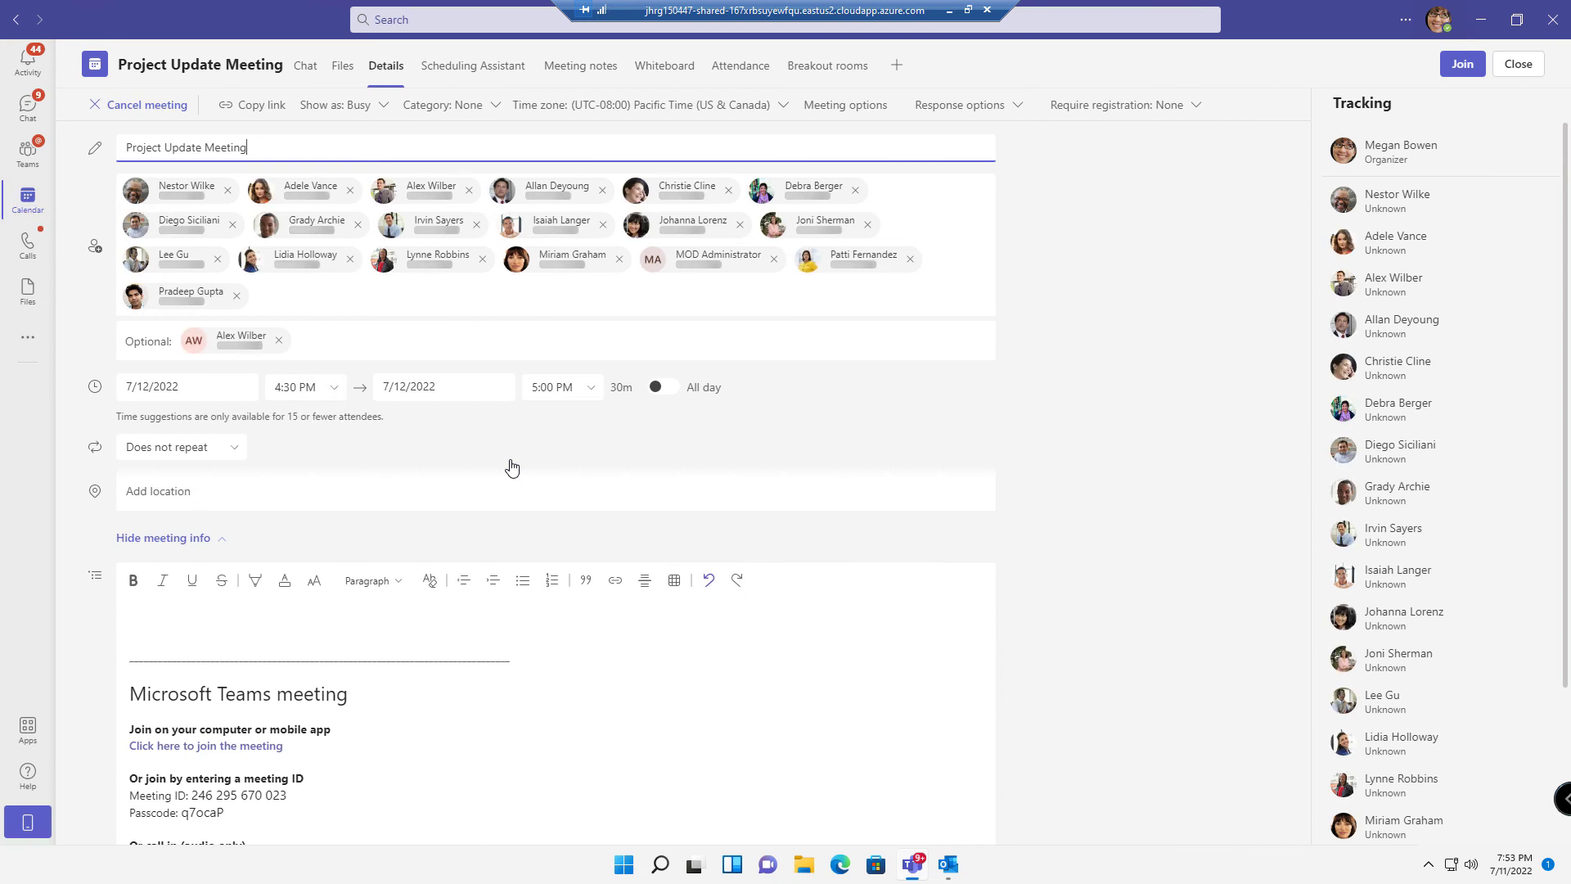